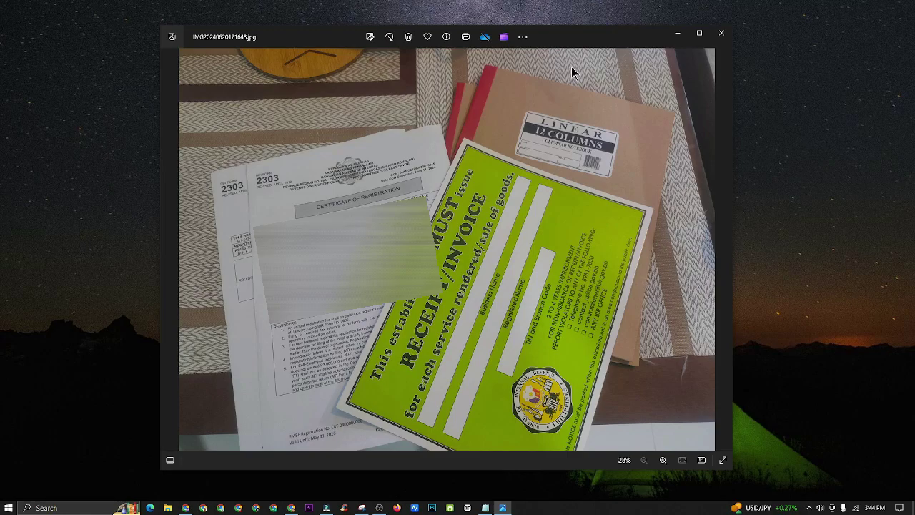
- Switch to the browser window with Shopee Seller Center and go to its home page
left_click_drag(592, 40, 593, 38)
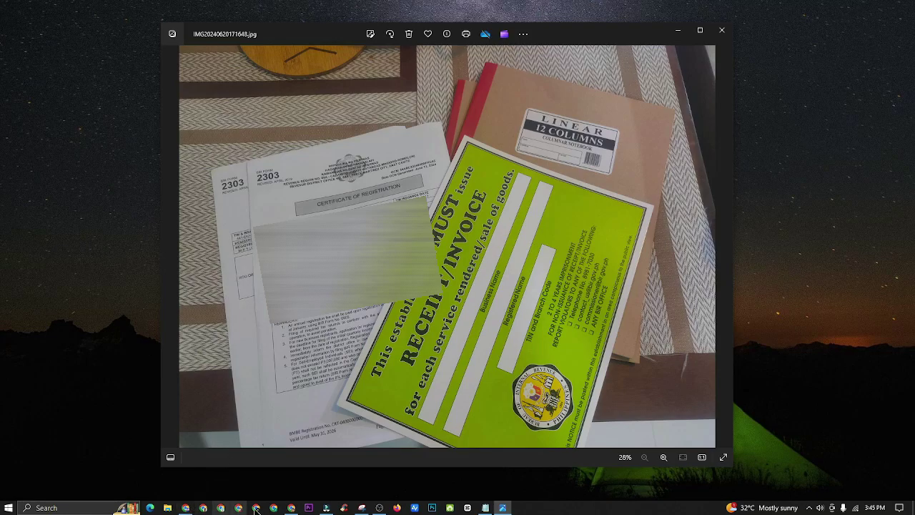
left_click(291, 508)
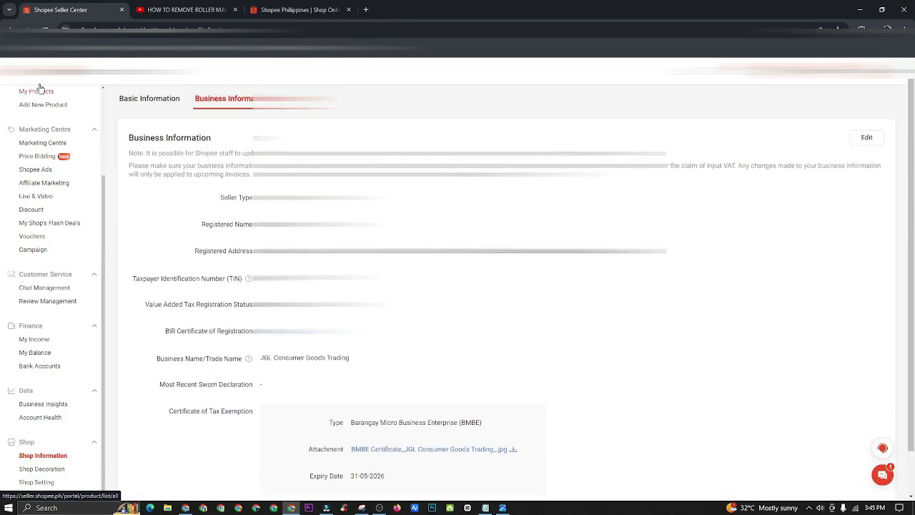
scroll(40, 88, "up", 3)
left_click(36, 108)
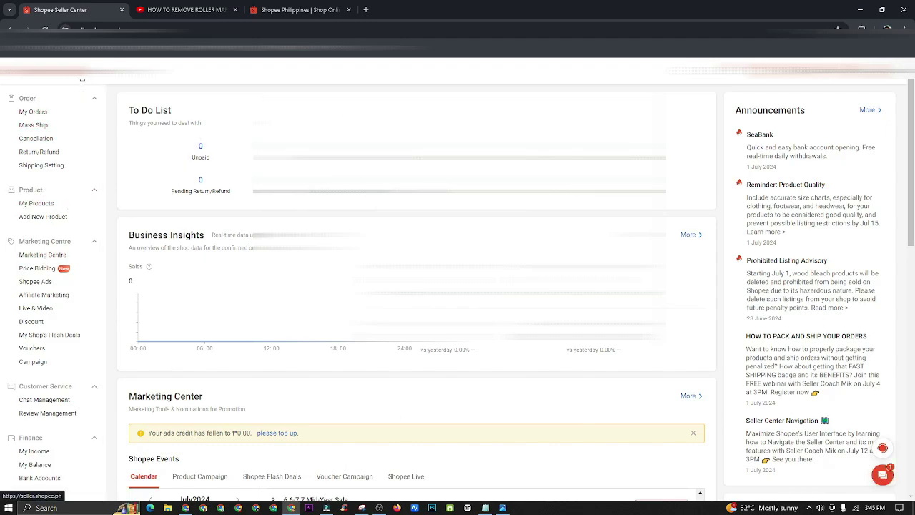
- Open the Business Information section of the shop's Shop Information
scroll(65, 102, "down", 3)
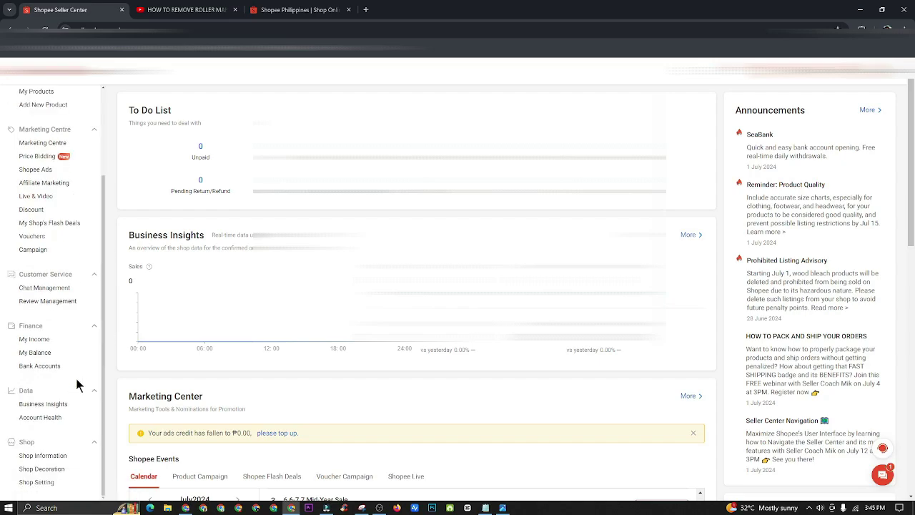
left_click(51, 457)
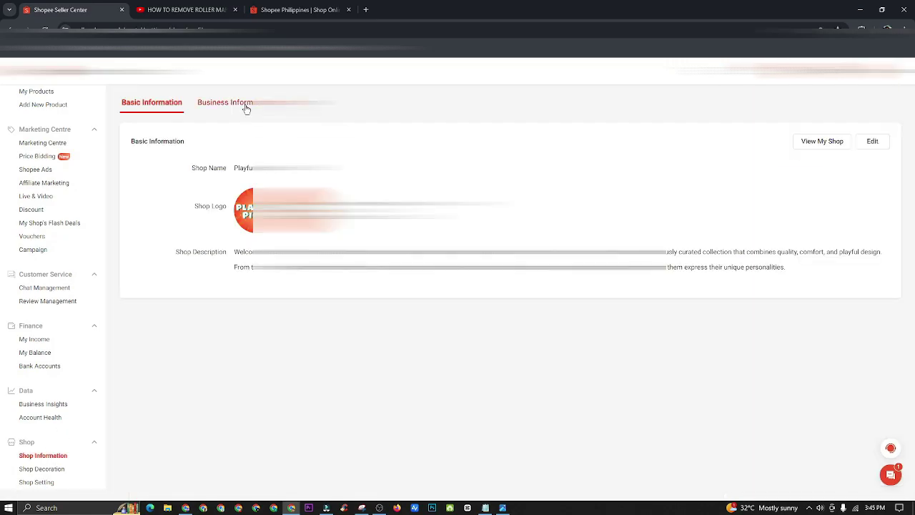
left_click(247, 109)
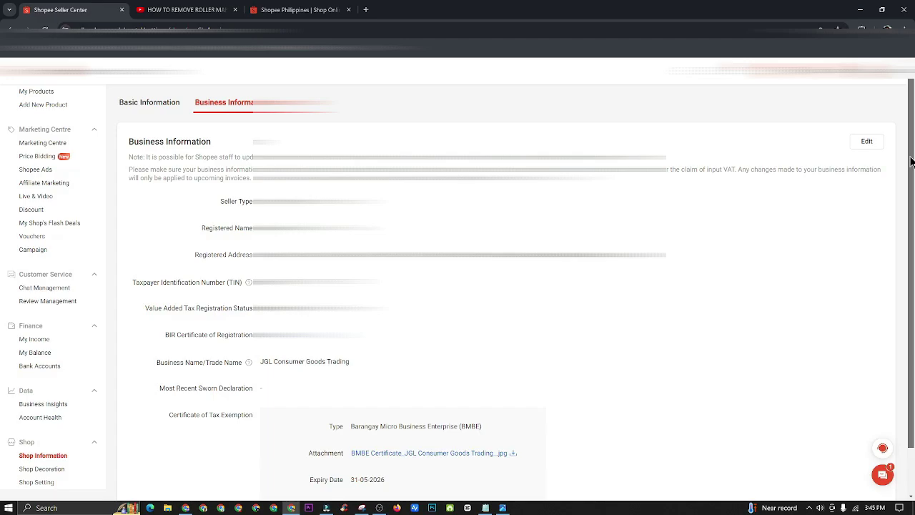
- Examine the Business Information fields, from Seller Type and TIN down to the Certificate of Tax Exemption
left_click_drag(912, 162, 913, 206)
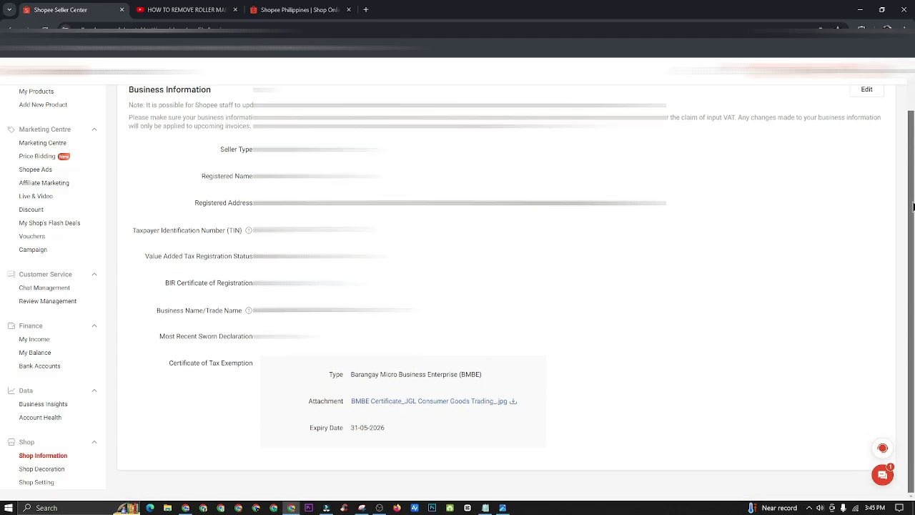
scroll(914, 206, "up", 1)
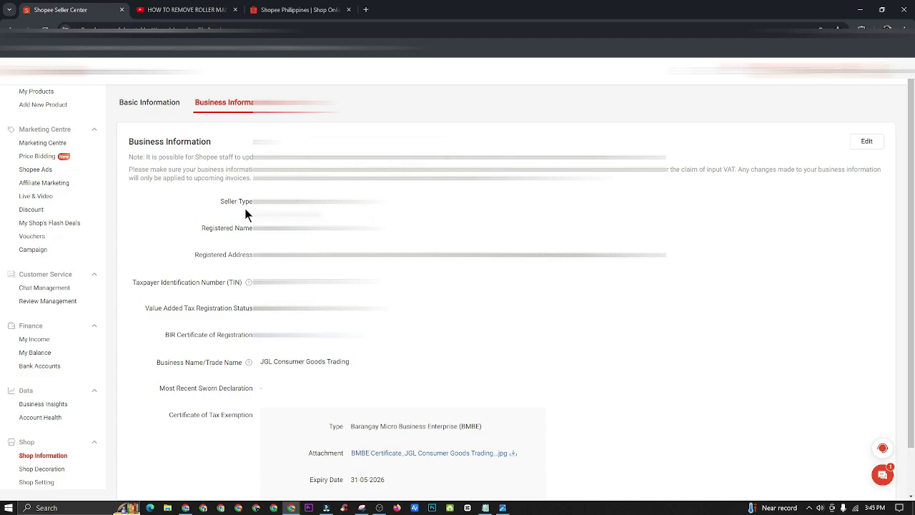
left_click_drag(913, 168, 912, 184)
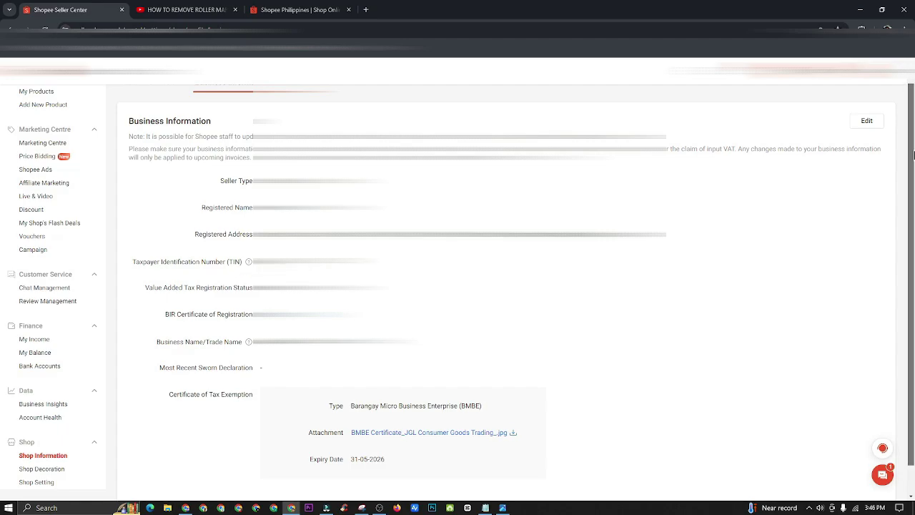
left_click_drag(914, 155, 914, 166)
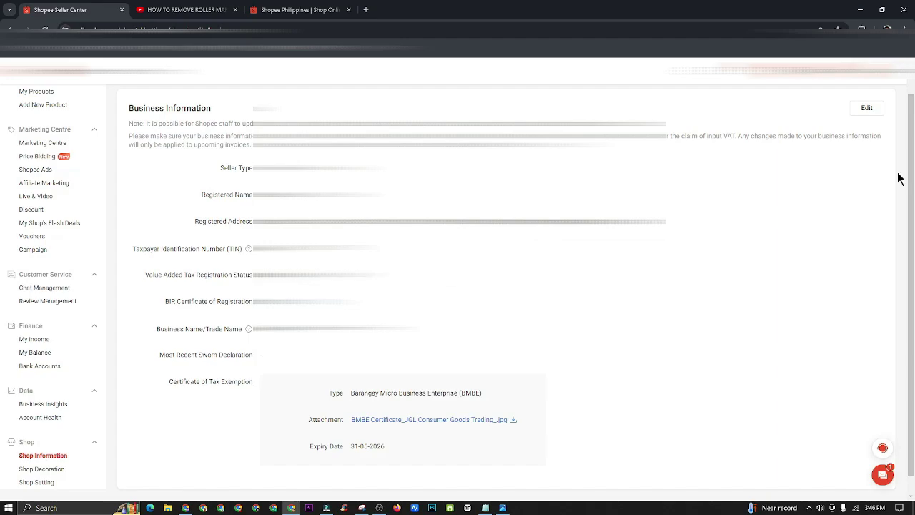
scroll(913, 157, "down", 1)
scroll(913, 158, "up", 1)
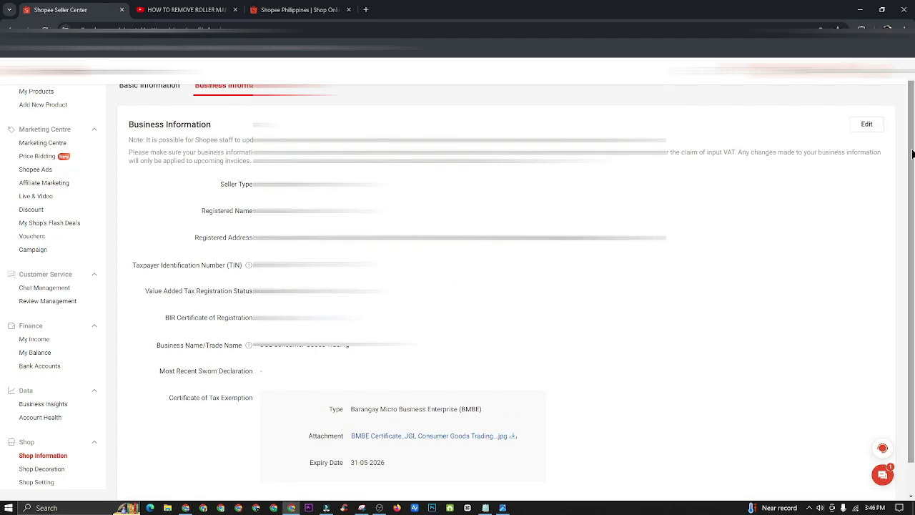
scroll(913, 153, "down", 1)
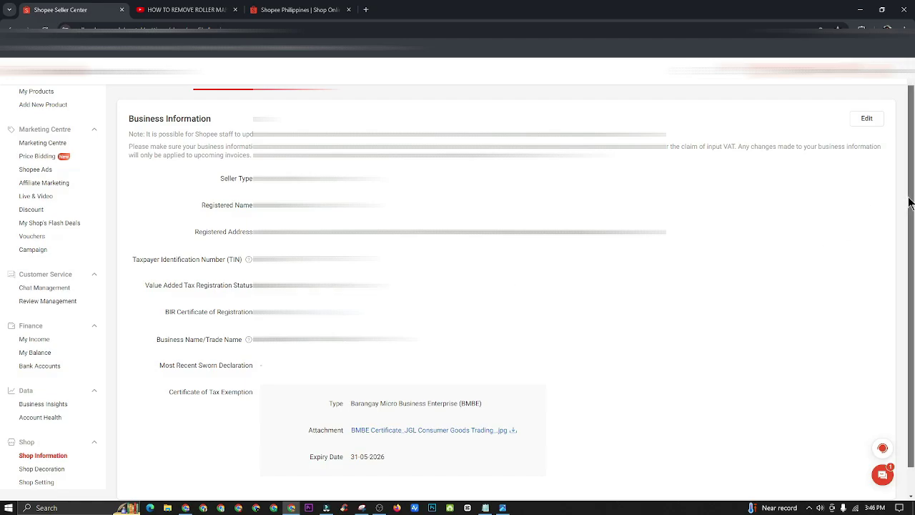
scroll(909, 204, "down", 1)
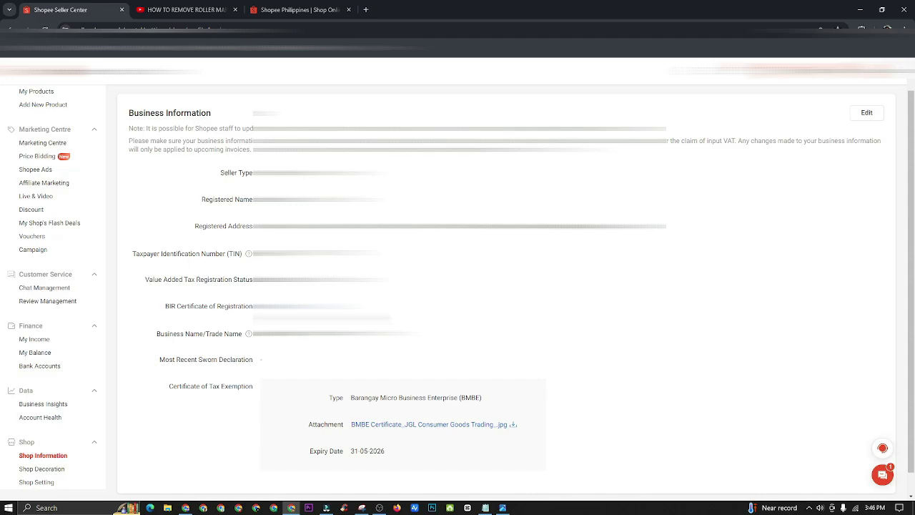
scroll(913, 194, "down", 1)
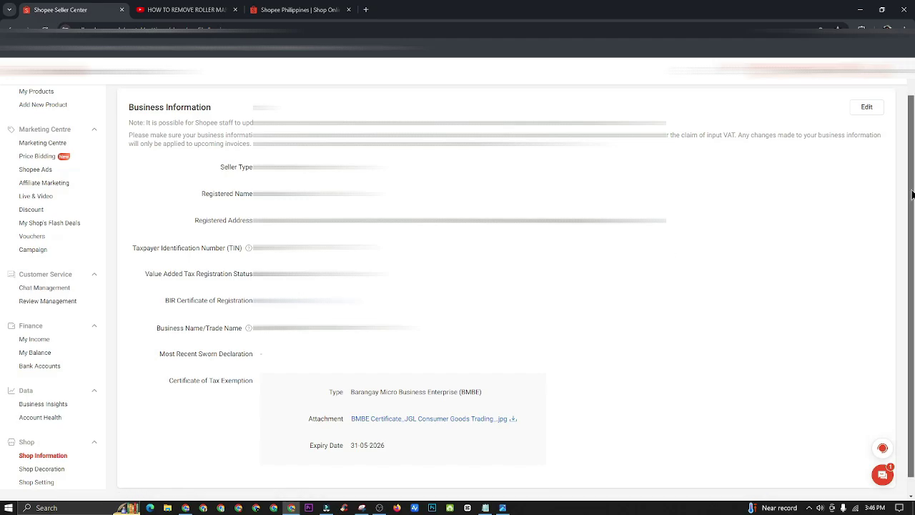
scroll(908, 196, "up", 1)
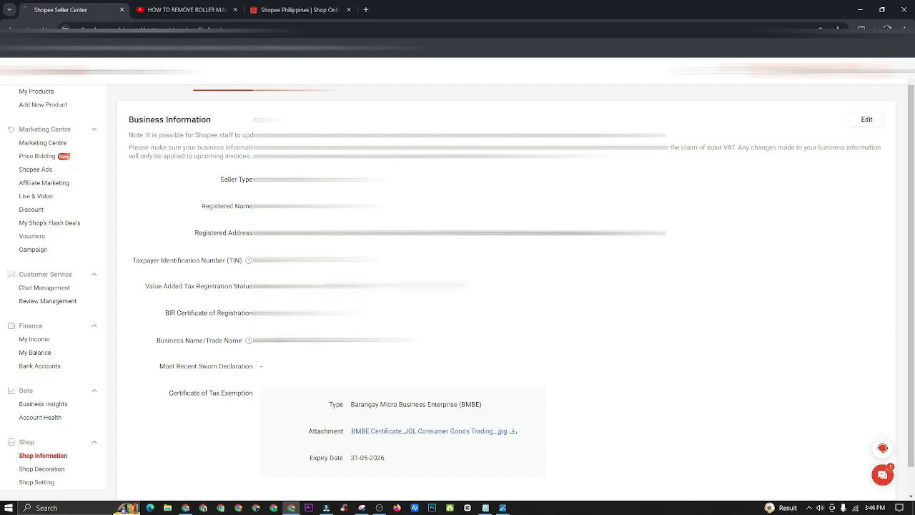
- Open the business information for editing, examine its editable fields and document uploads, and cancel without saving
left_click(870, 115)
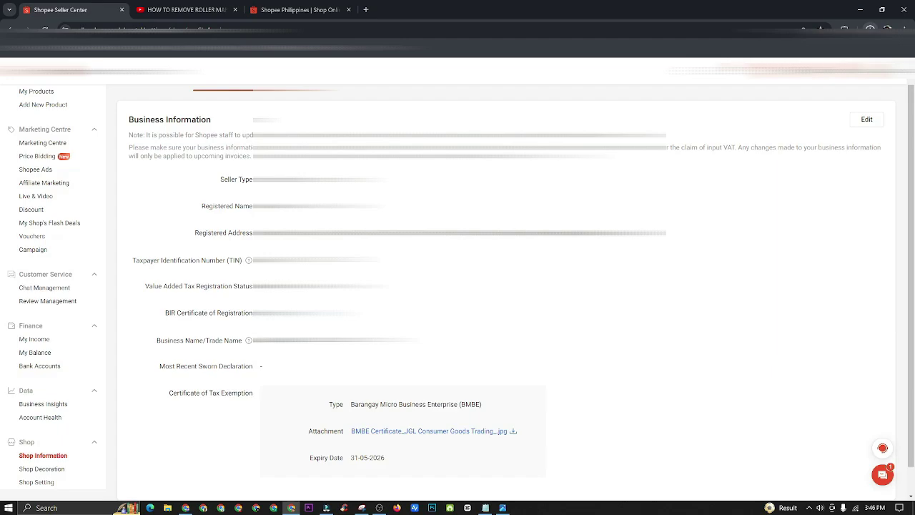
left_click(871, 29)
left_click(867, 120)
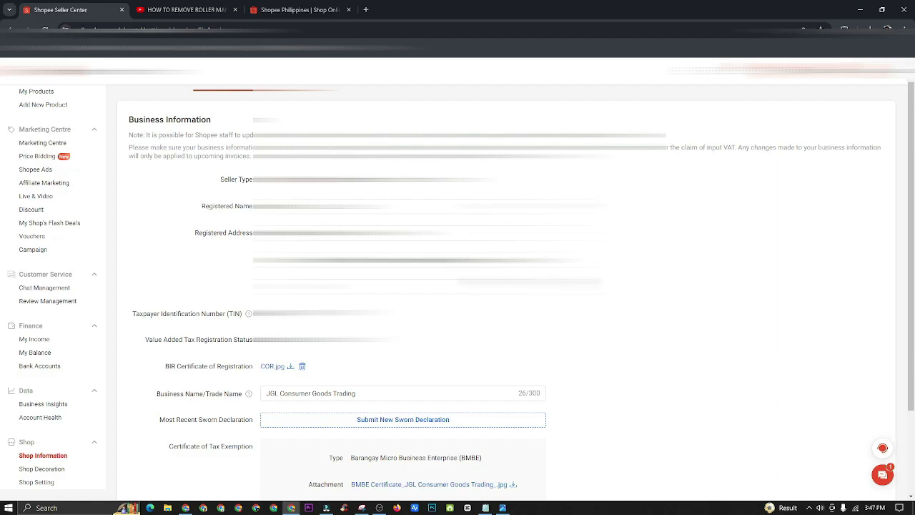
scroll(500, 286, "down", 2)
scroll(500, 286, "up", 2)
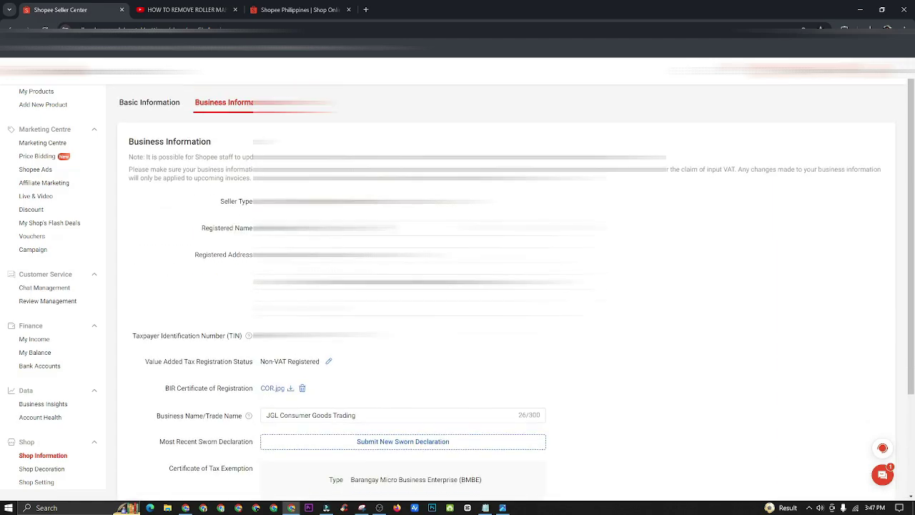
scroll(501, 286, "down", 2)
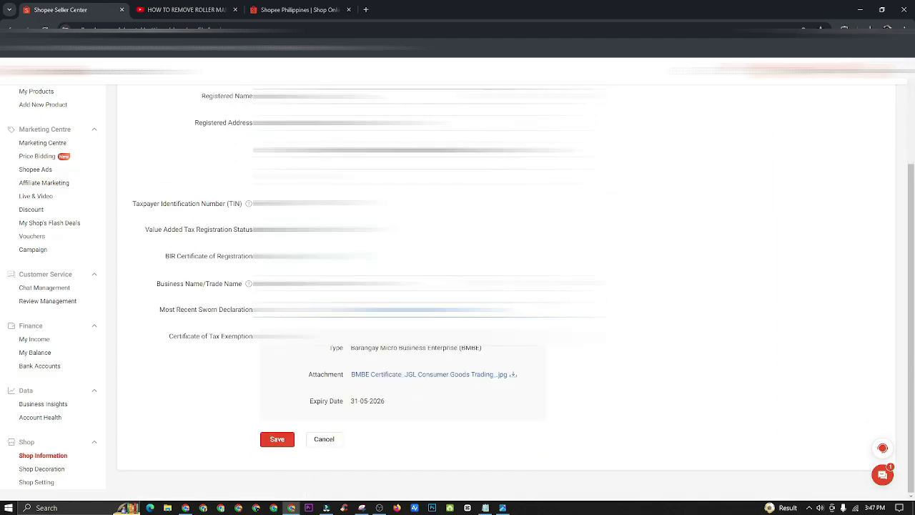
scroll(501, 286, "up", 2)
scroll(363, 454, "down", 2)
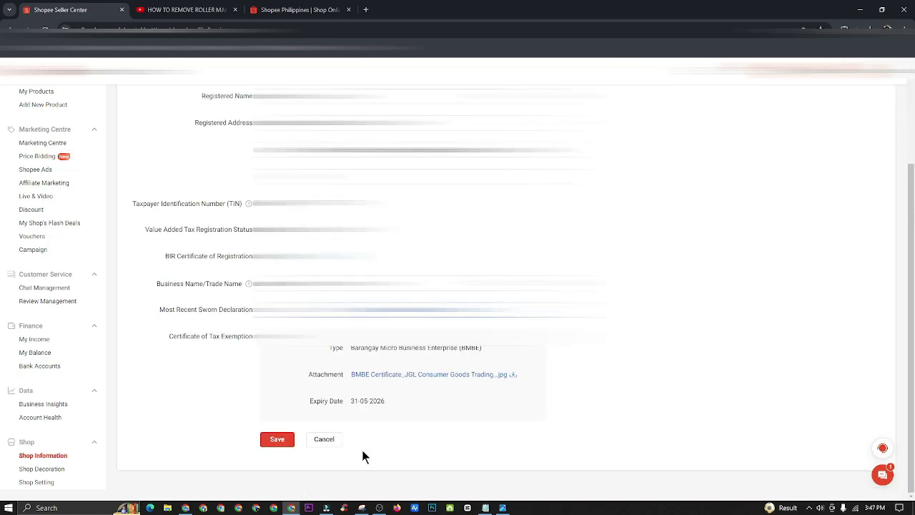
left_click(324, 439)
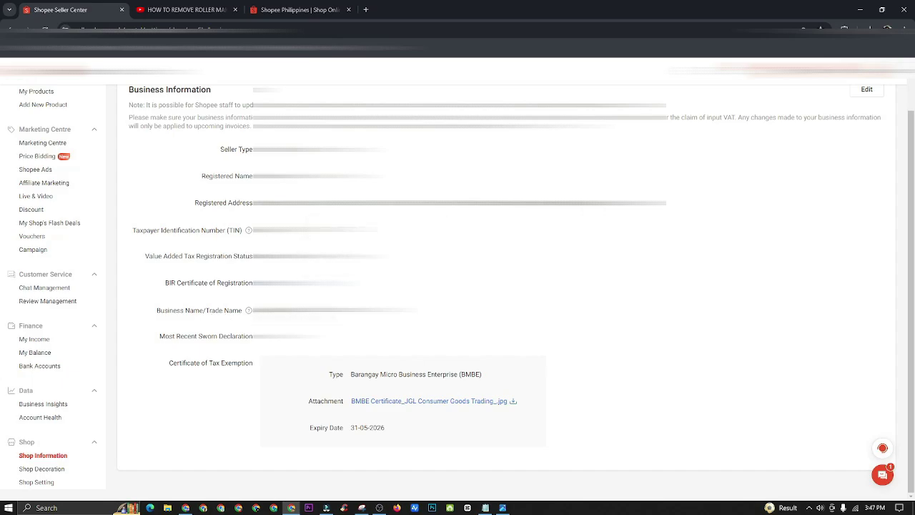
- Review the business name and the Certificate of Tax Exemption's type, attachment and expiry date
left_click_drag(253, 310, 435, 310)
scroll(912, 166, "up", 1)
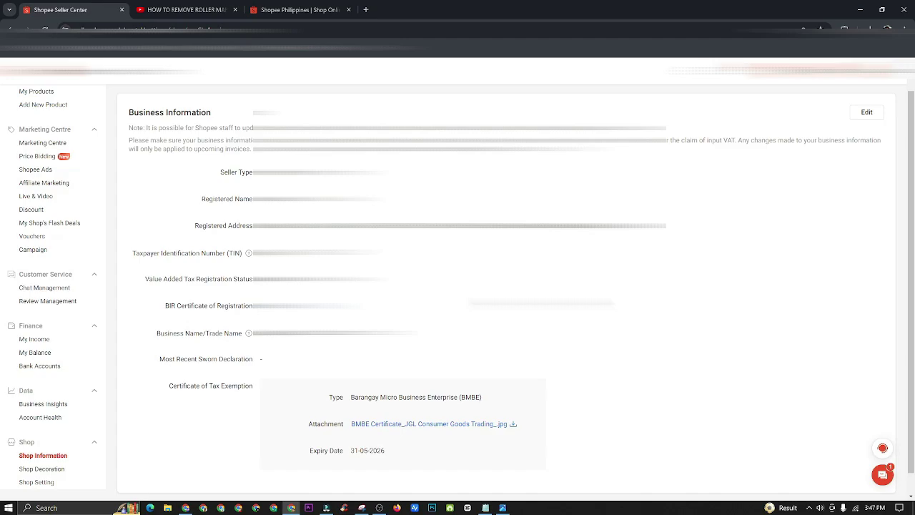
left_click_drag(911, 213, 911, 221)
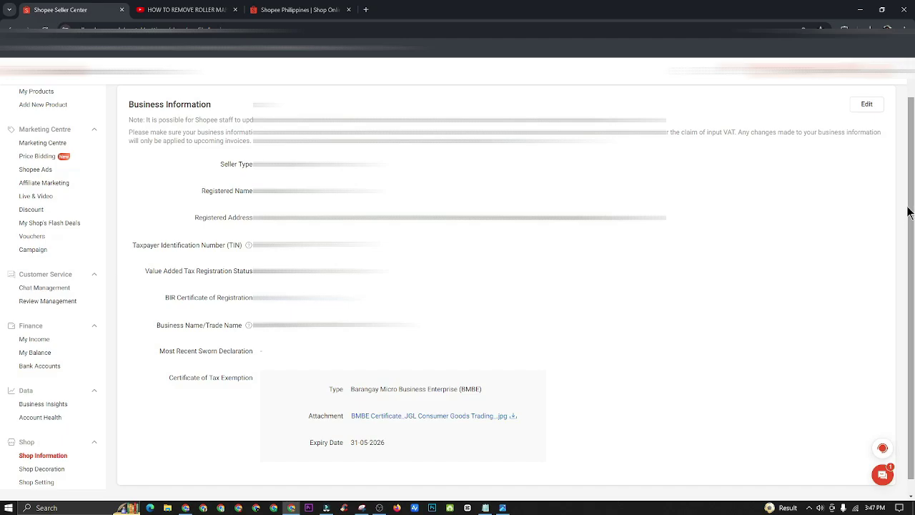
left_click_drag(911, 206, 893, 241)
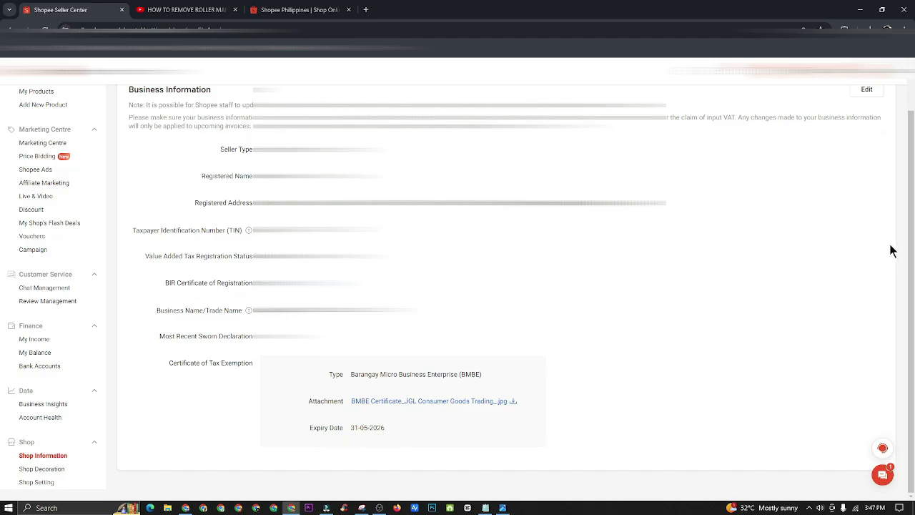
left_click_drag(910, 252, 913, 221)
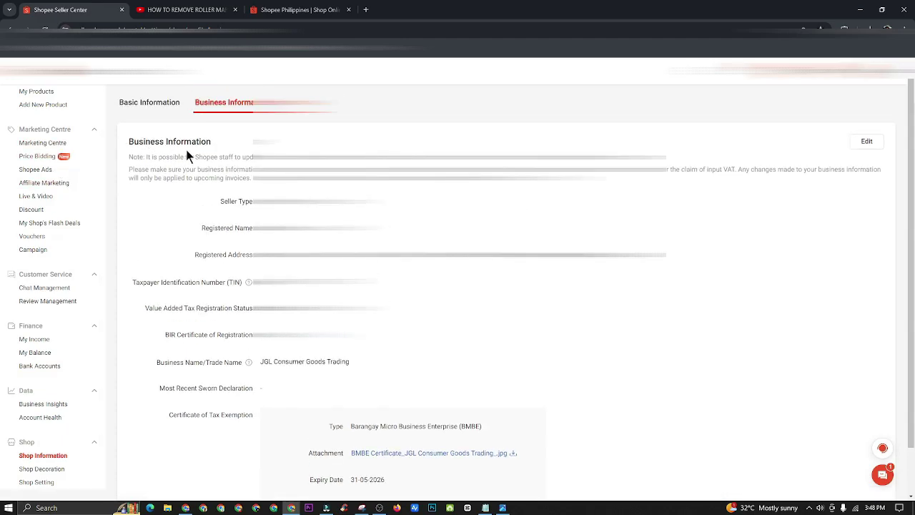
scroll(215, 286, "down", 2)
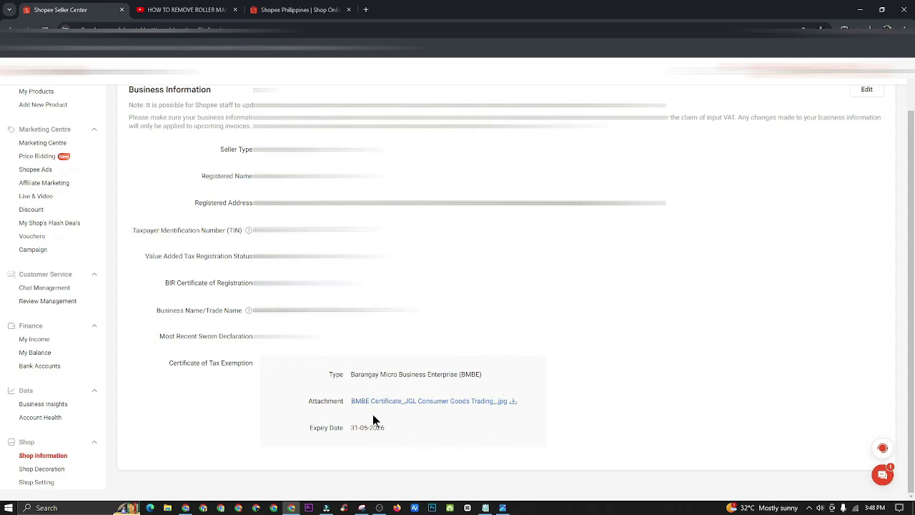
scroll(912, 188, "up", 1)
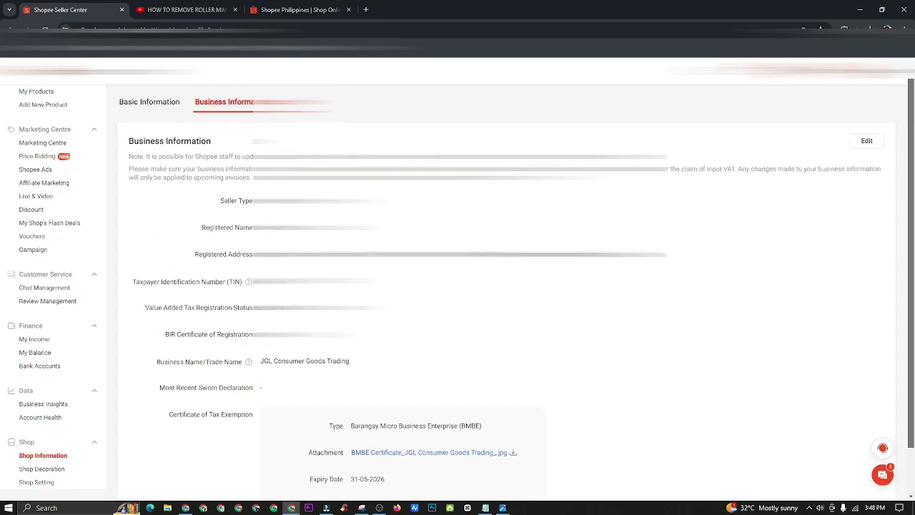
- Open the support chat with Shopee and go back to the start of the earlier enquiry about submitting a tax exemption document
mouse_move(879, 446)
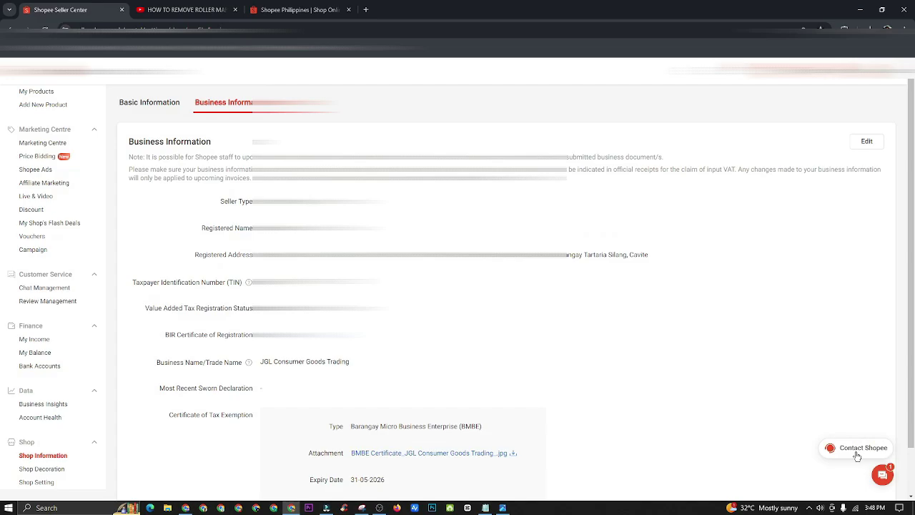
left_click(857, 453)
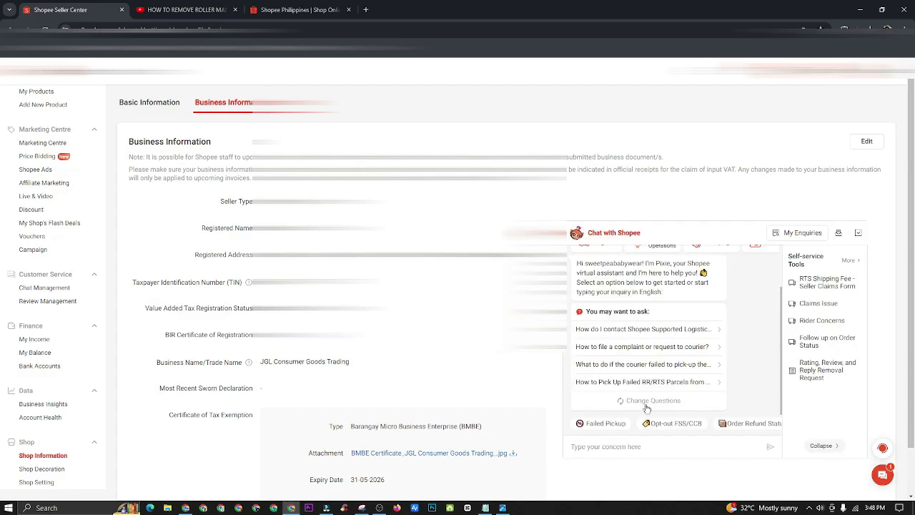
scroll(740, 300, "up", 1)
scroll(740, 296, "up", 2)
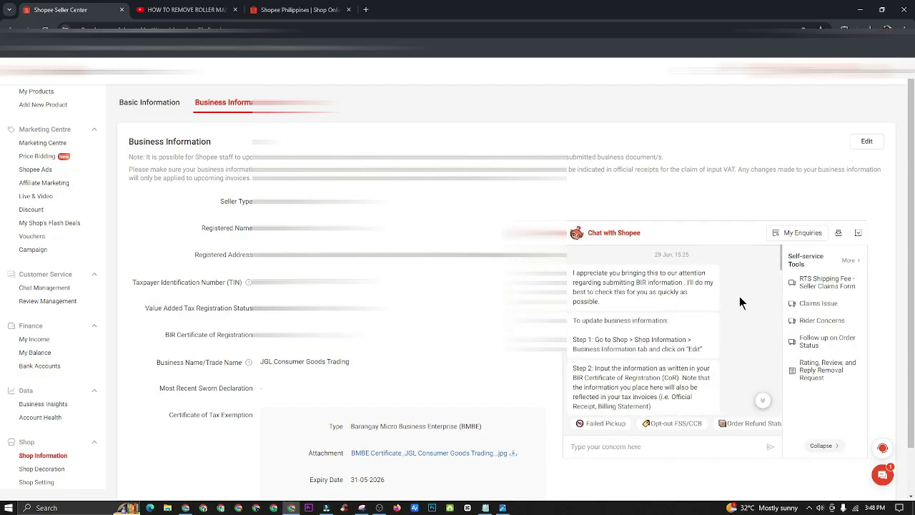
scroll(745, 291, "down", 2)
scroll(758, 307, "down", 1)
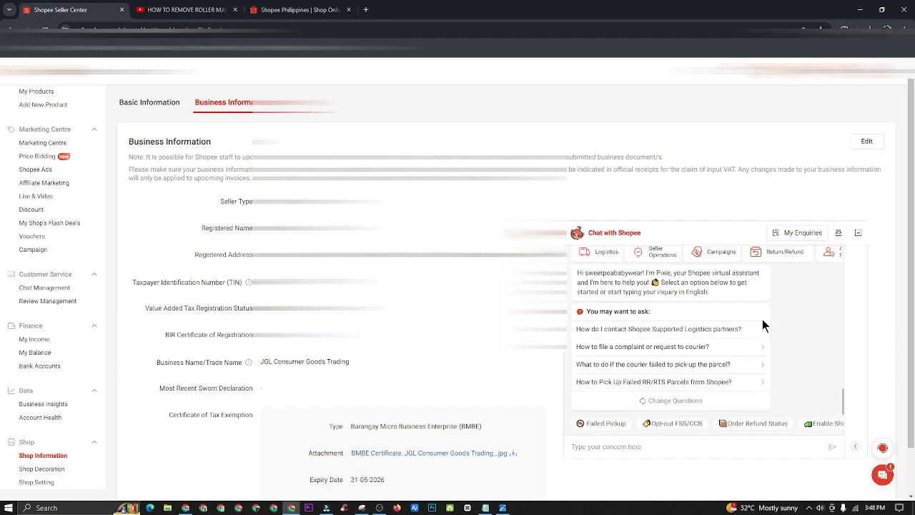
scroll(763, 323, "down", 10)
scroll(832, 287, "up", 10)
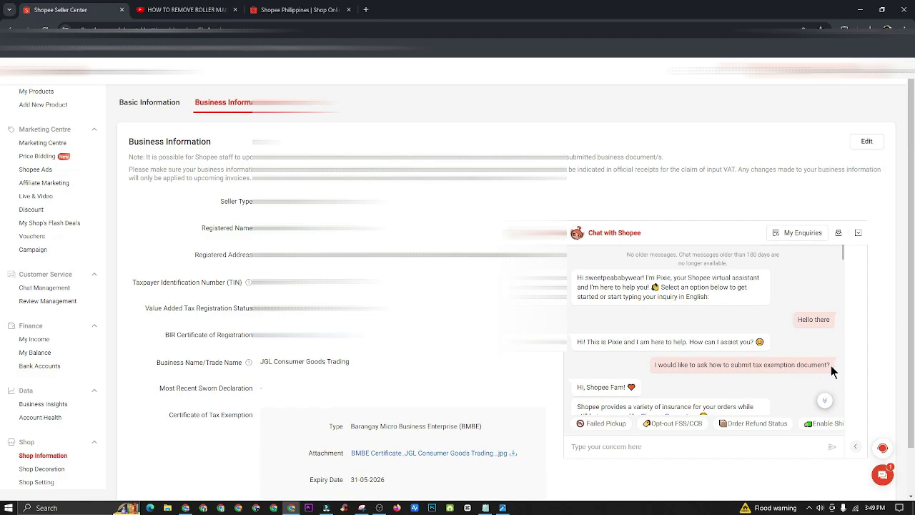
scroll(642, 317, "down", 3)
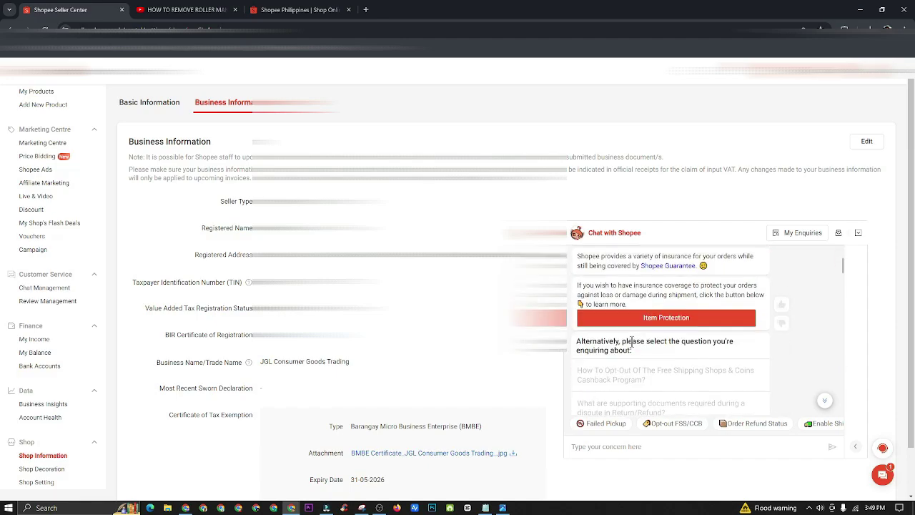
scroll(667, 312, "up", 3)
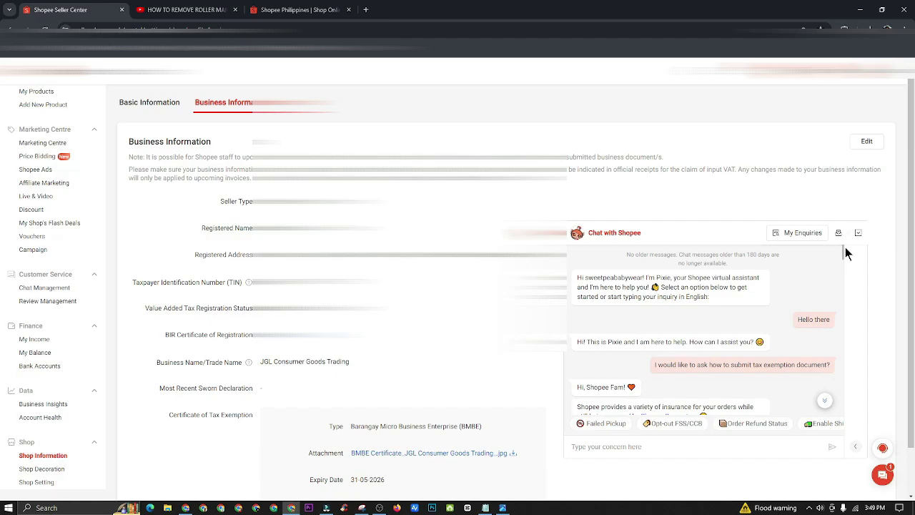
- Review the hand-over to a live agent, from the Chat with an Agent, Seller and Account & Security choices to the agent's greeting
left_click_drag(842, 249, 842, 284)
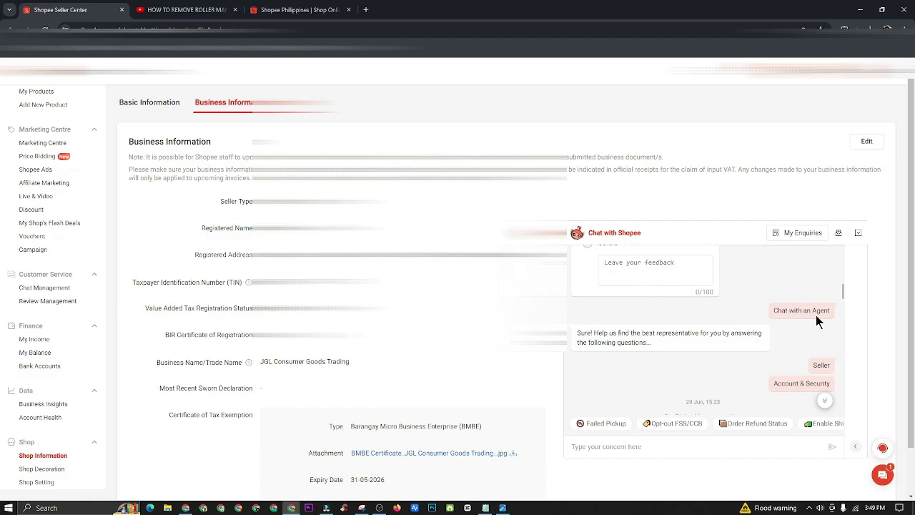
left_click_drag(844, 290, 845, 290)
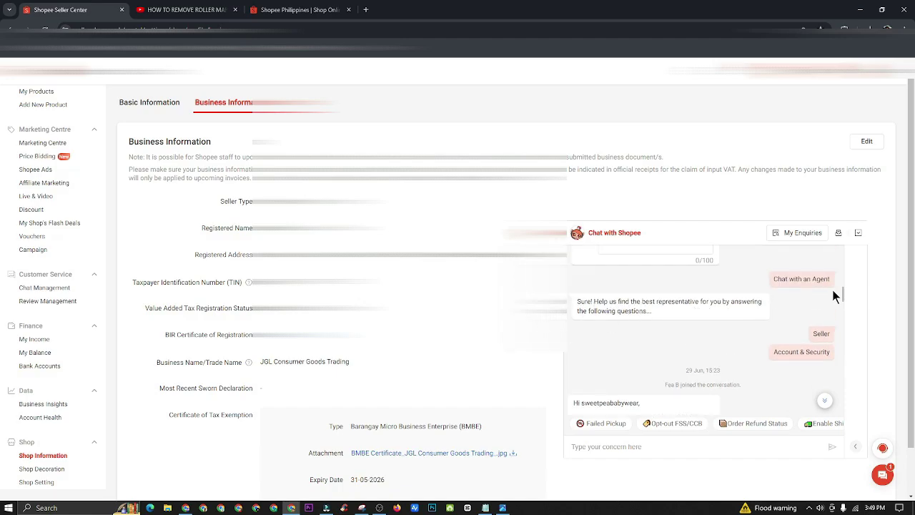
left_click_drag(843, 292, 842, 294)
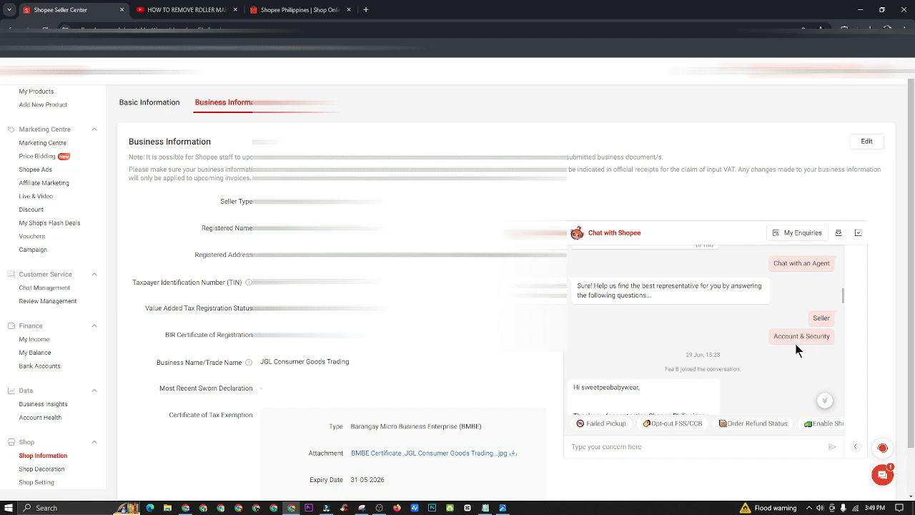
left_click_drag(842, 293, 843, 304)
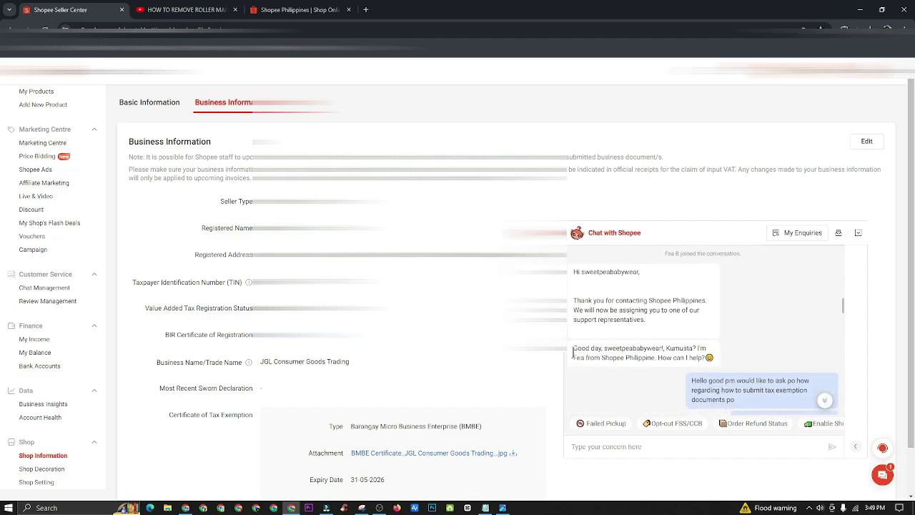
left_click_drag(573, 350, 725, 362)
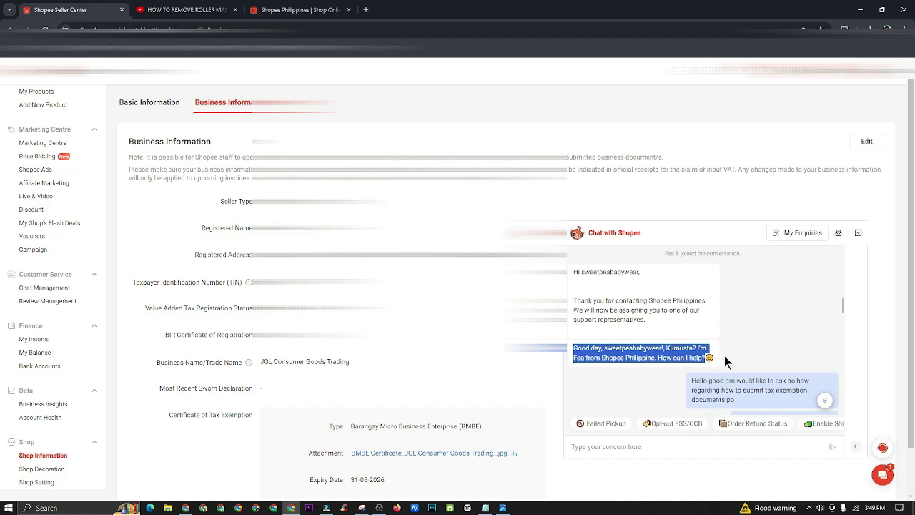
left_click(726, 361)
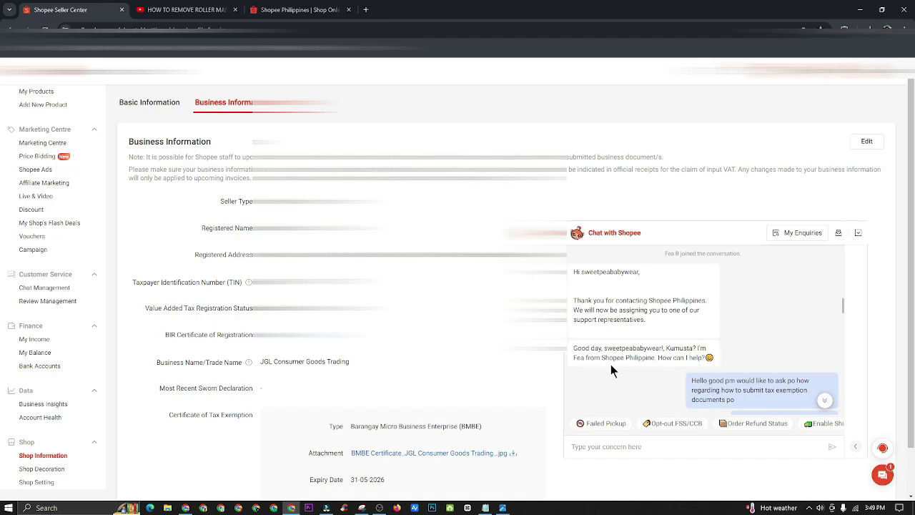
- Read the tax exemption question to the agent and the reply's steps for updating business information, including the required fields and TIN format
scroll(844, 307, "down", 2)
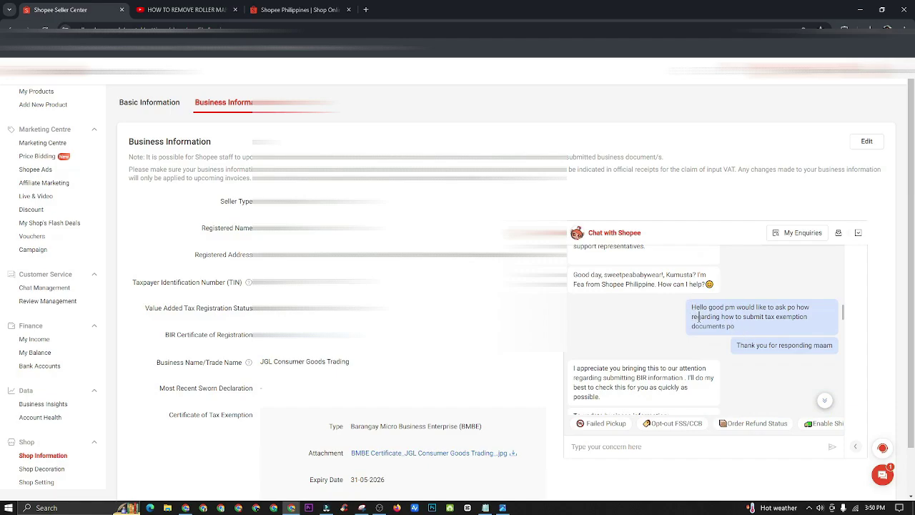
scroll(846, 317, "down", 1)
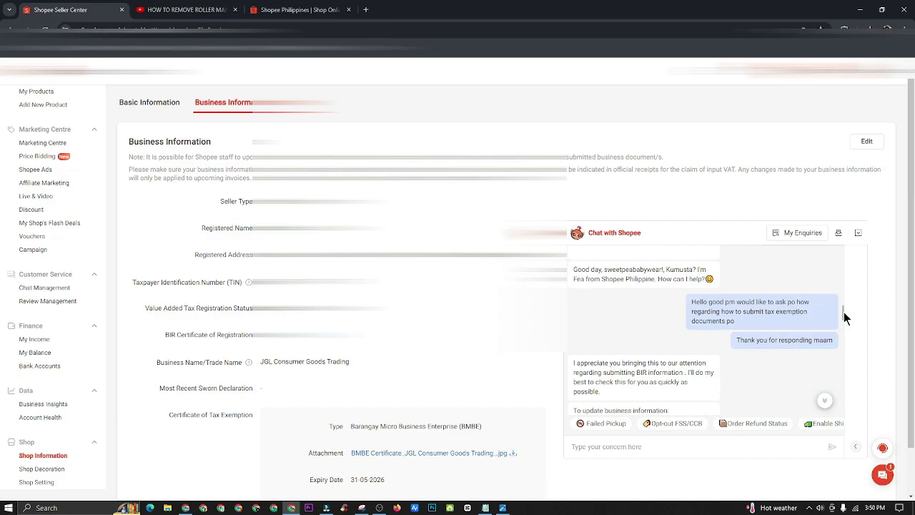
left_click_drag(844, 312, 844, 323)
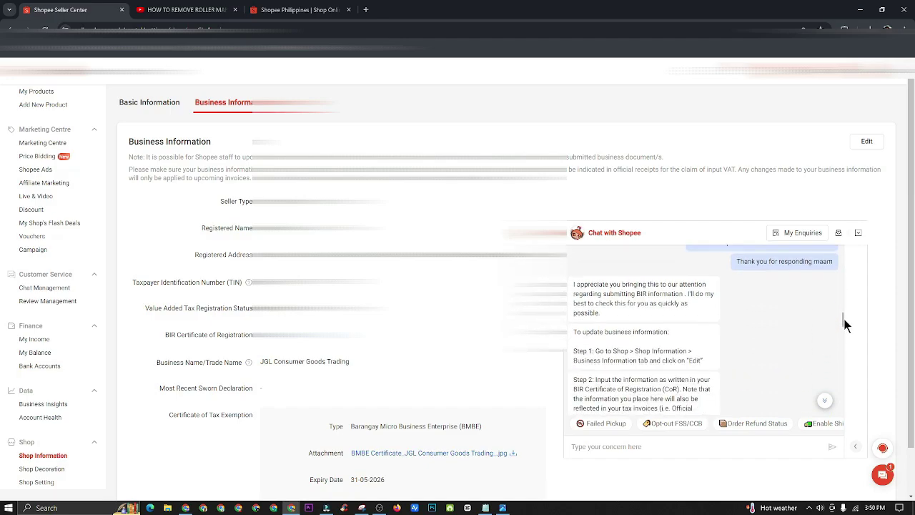
scroll(846, 319, "up", 1)
left_click_drag(846, 317, 848, 336)
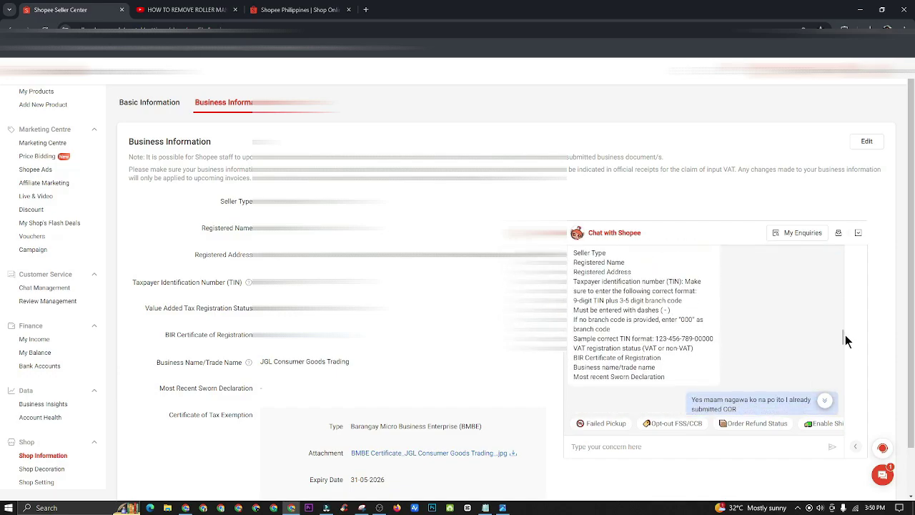
scroll(844, 334, "down", 1)
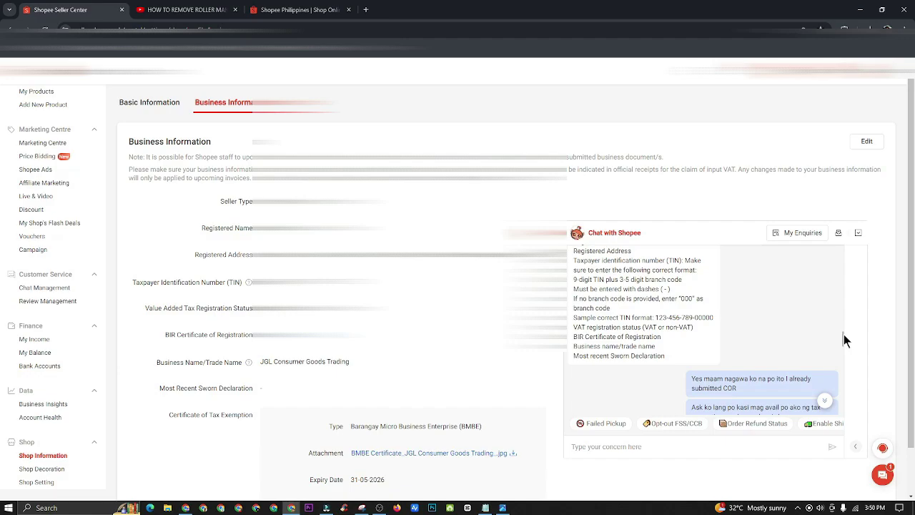
- Follow the conversation to the agent's reply on submitting tax exemption and open the webform link it contains
scroll(844, 334, "down", 2)
scroll(846, 346, "down", 2)
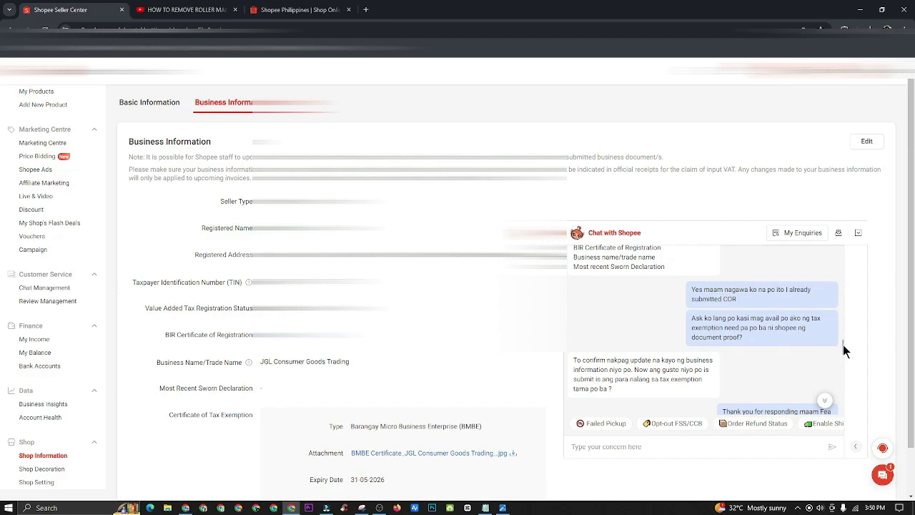
scroll(843, 345, "down", 2)
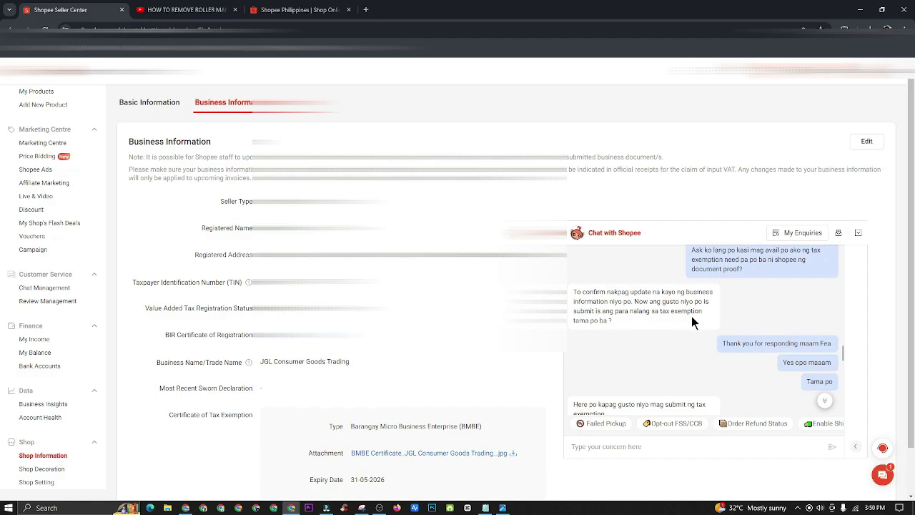
scroll(841, 347, "down", 1)
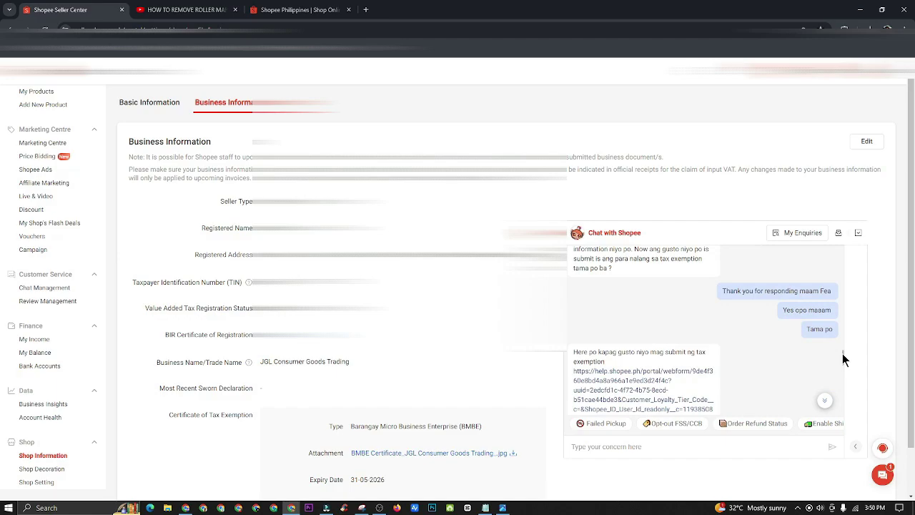
scroll(842, 354, "down", 1)
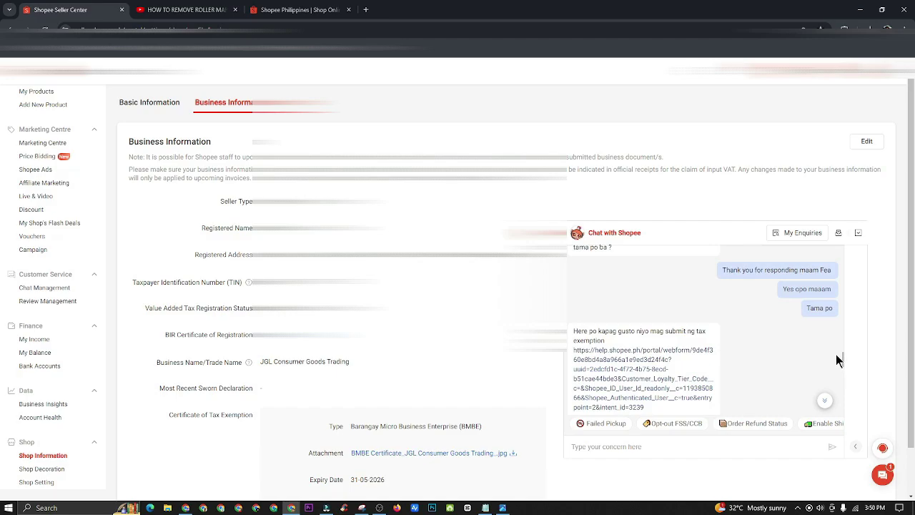
scroll(843, 356, "up", 2)
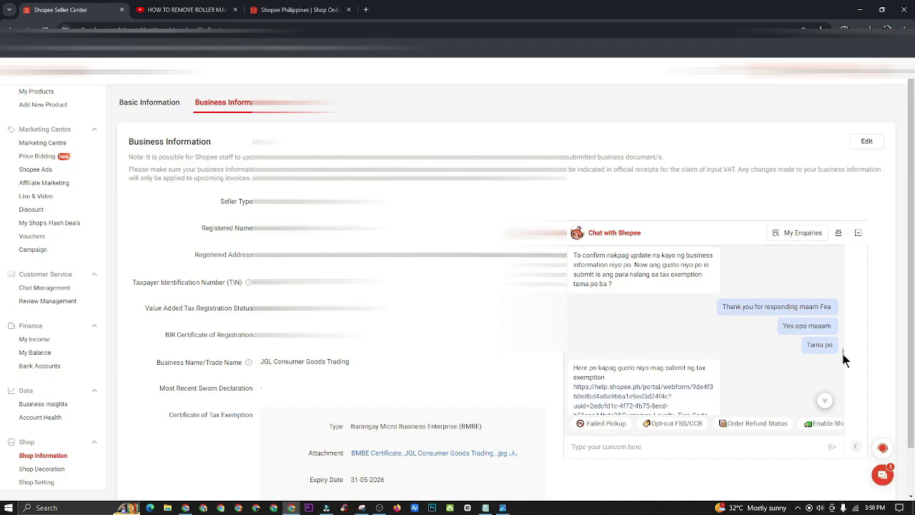
scroll(787, 368, "down", 5)
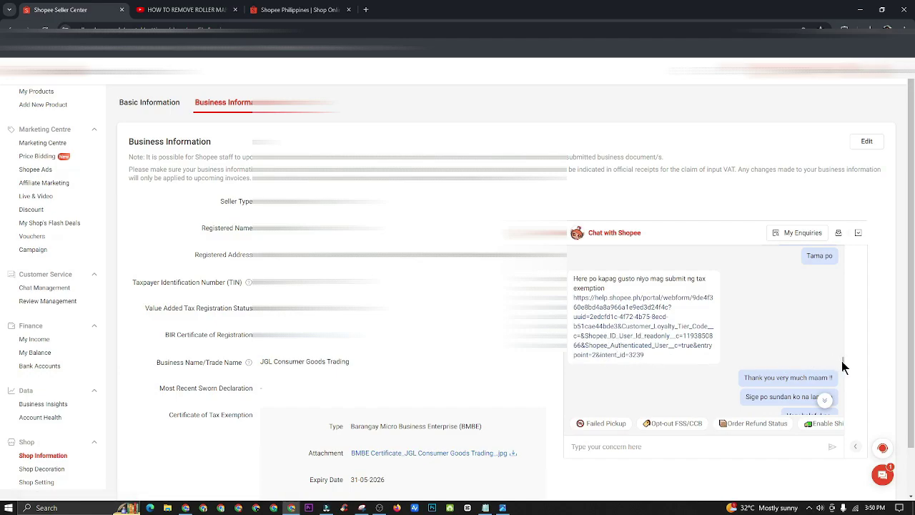
left_click(628, 322)
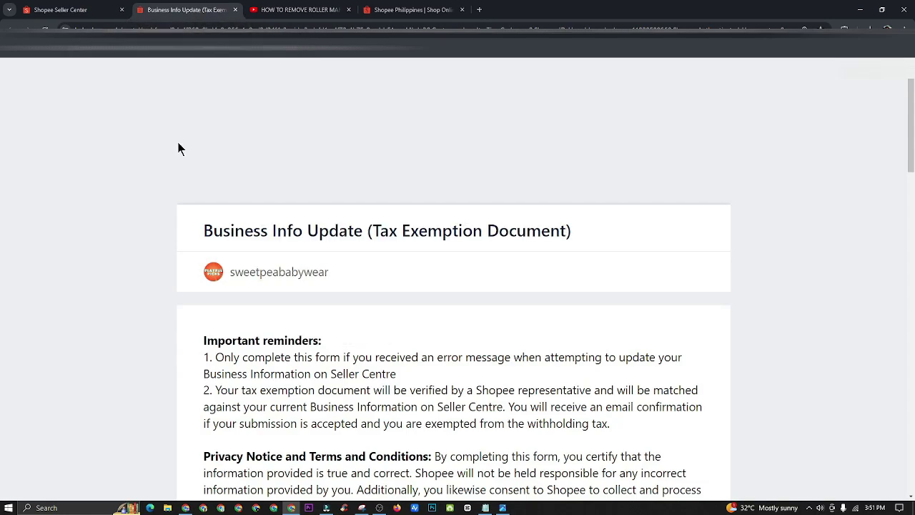
- Examine the Business Info Update (Tax Exemption Document) form, from its reminders and terms through the registered name and manager e-mail to the document upload
key("ctrl+minus")
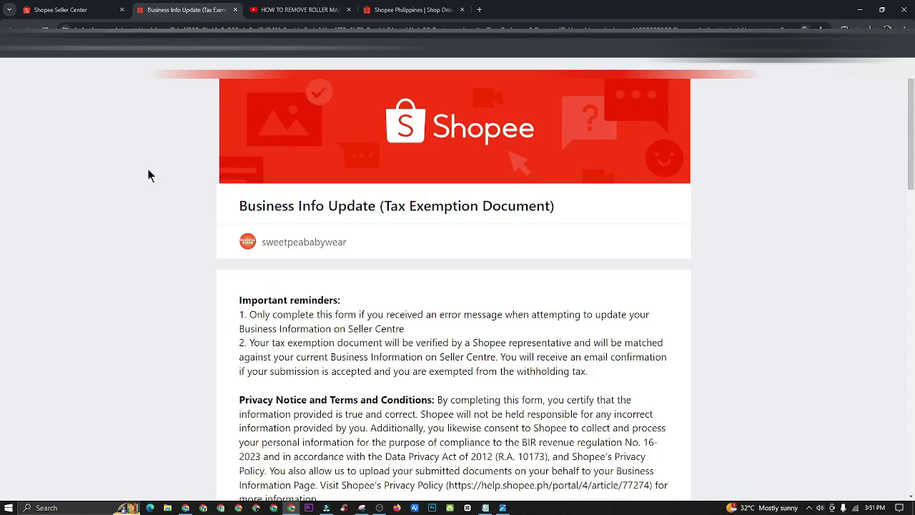
key("ctrl+minus")
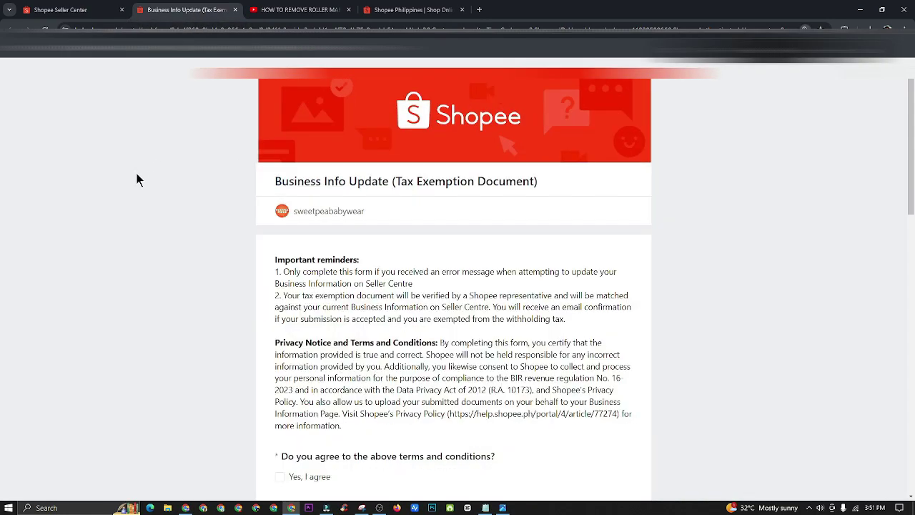
scroll(138, 180, "down", 4)
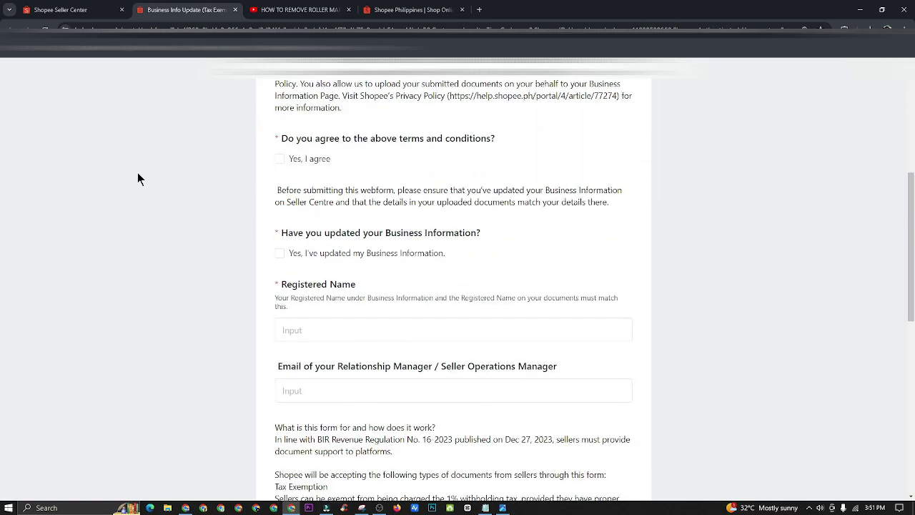
scroll(254, 283, "up", 2)
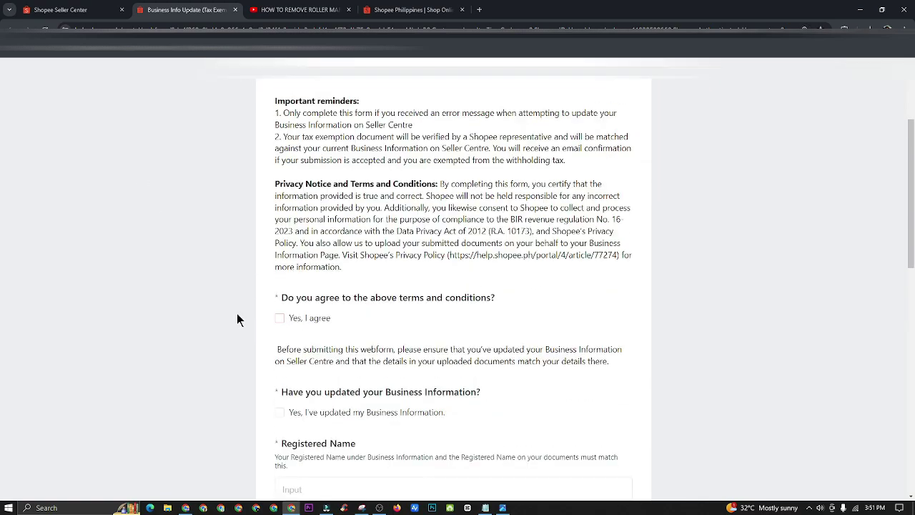
scroll(238, 321, "down", 2)
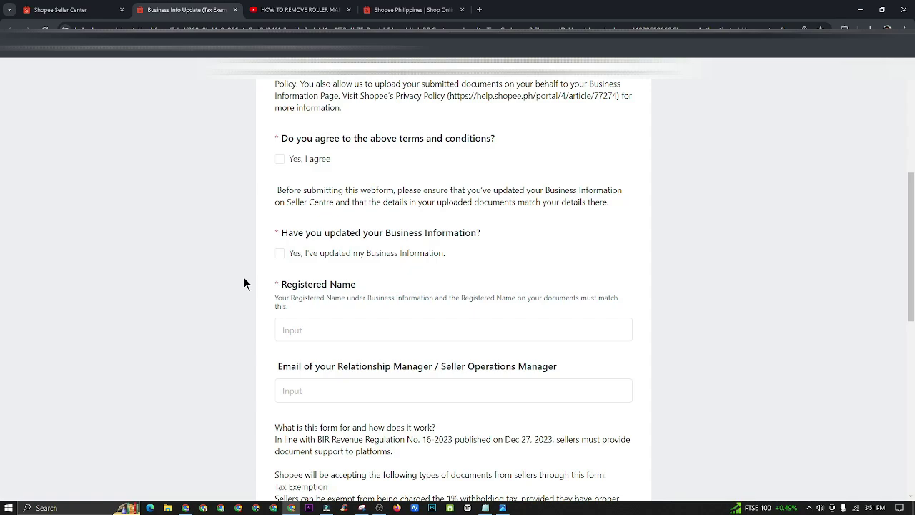
left_click(321, 331)
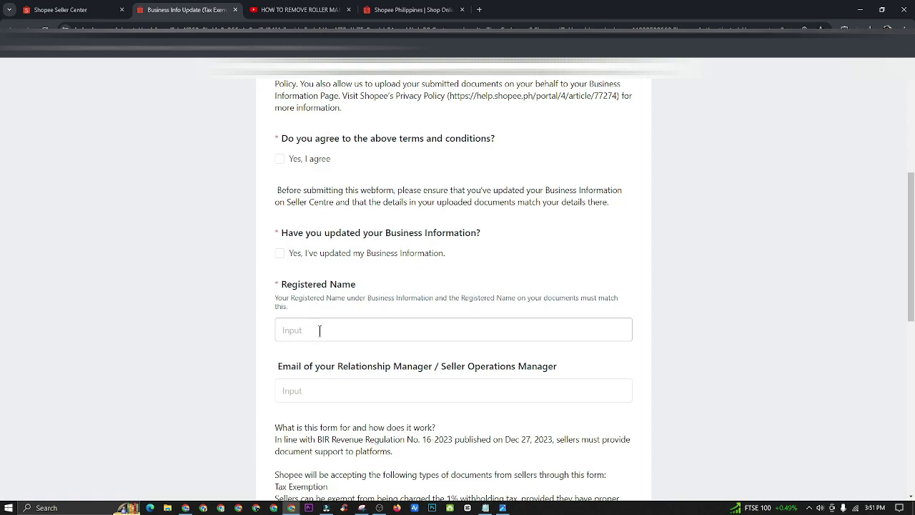
left_click(302, 390)
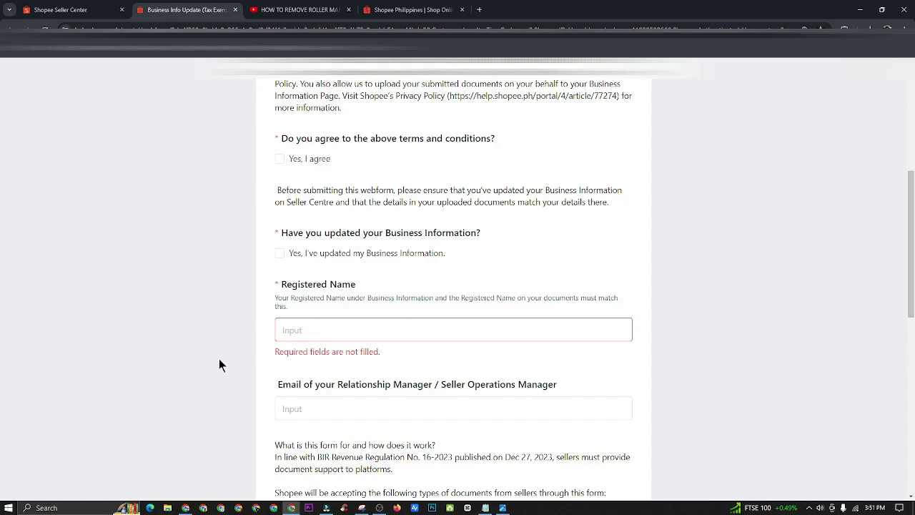
scroll(243, 332, "down", 2)
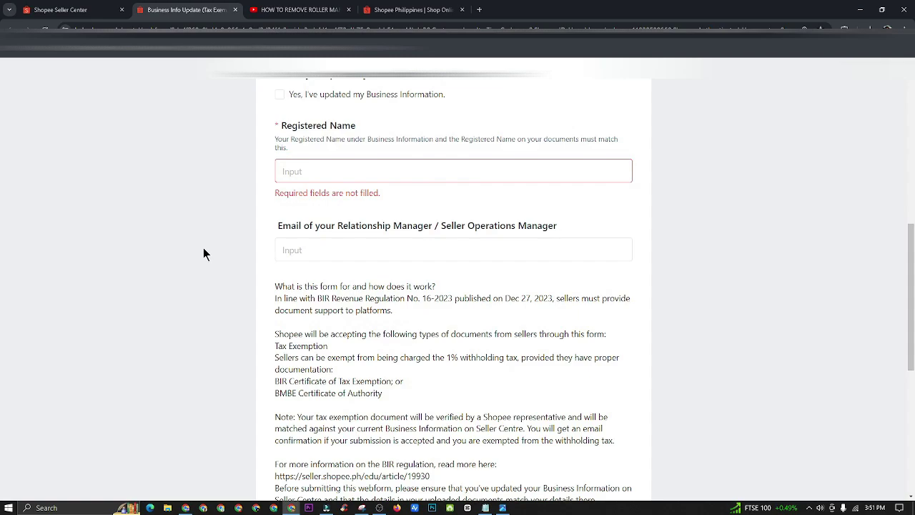
scroll(204, 254, "down", 2)
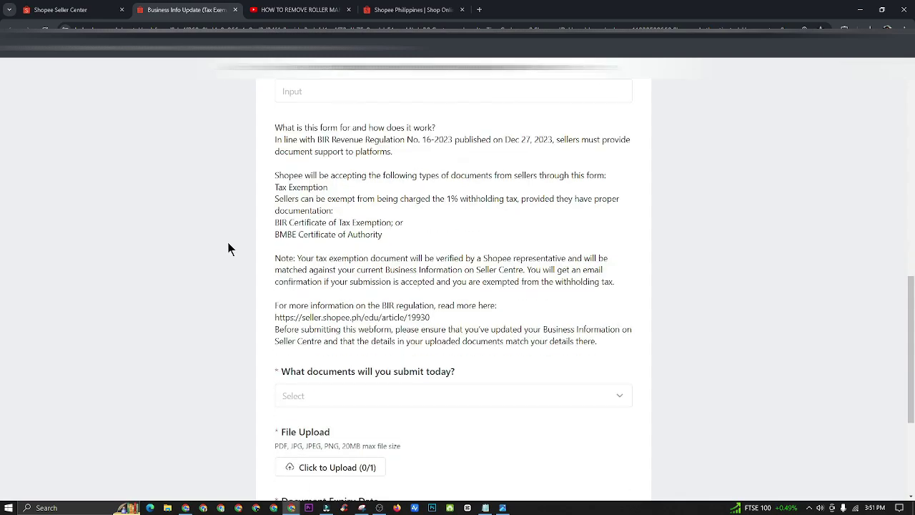
scroll(227, 248, "up", 15)
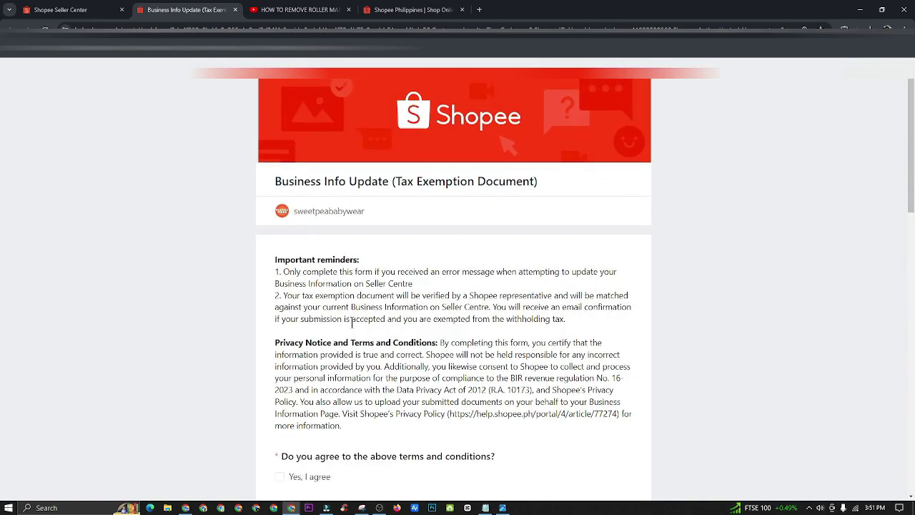
- Review the form's accepted tax exemption documents, the choices for which documents to submit, and the file upload, expiry date and remarks fields
scroll(212, 362, "down", 1)
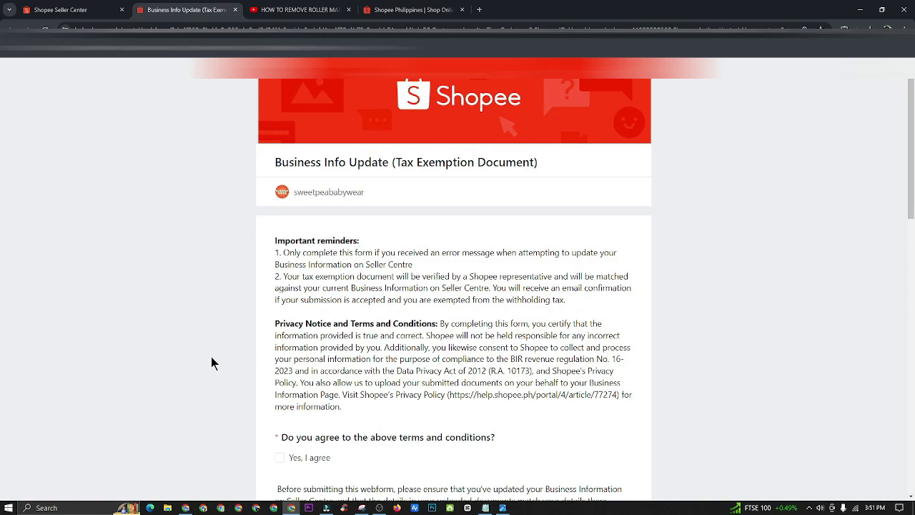
scroll(211, 358, "down", 8)
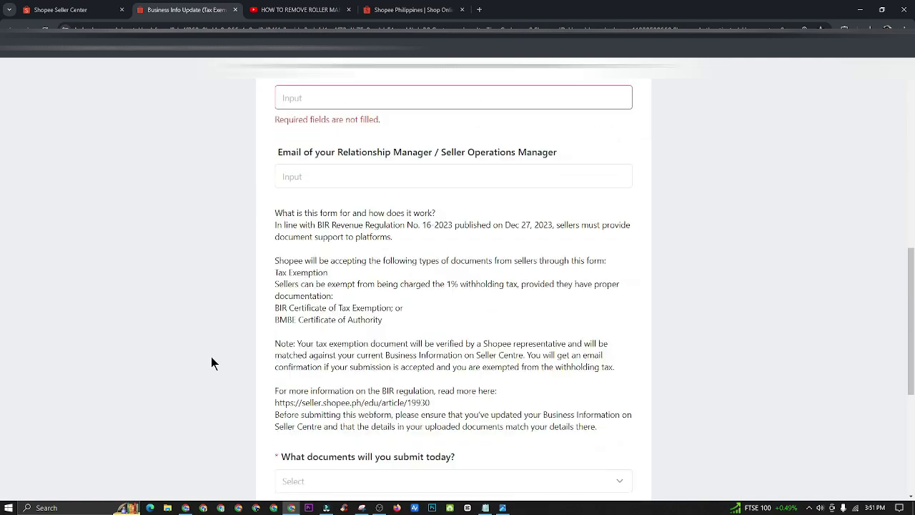
scroll(211, 364, "down", 1)
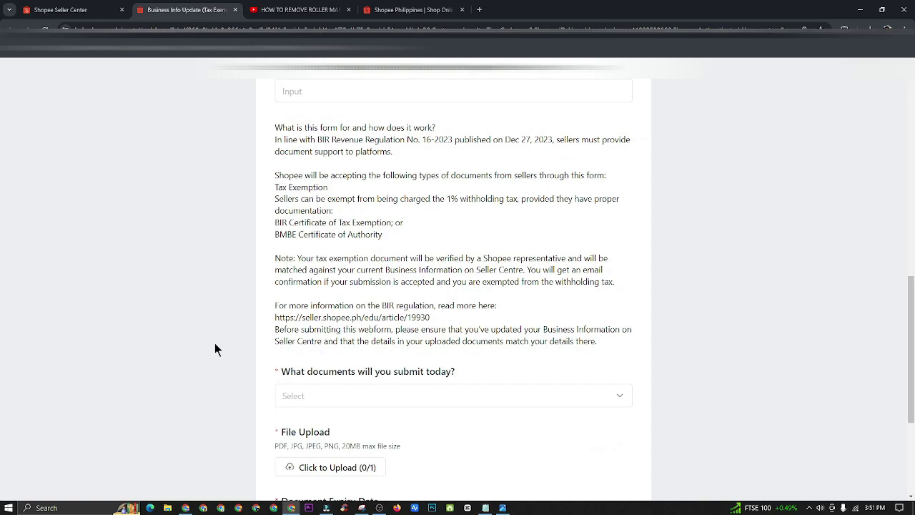
scroll(215, 342, "down", 2)
left_click(351, 242)
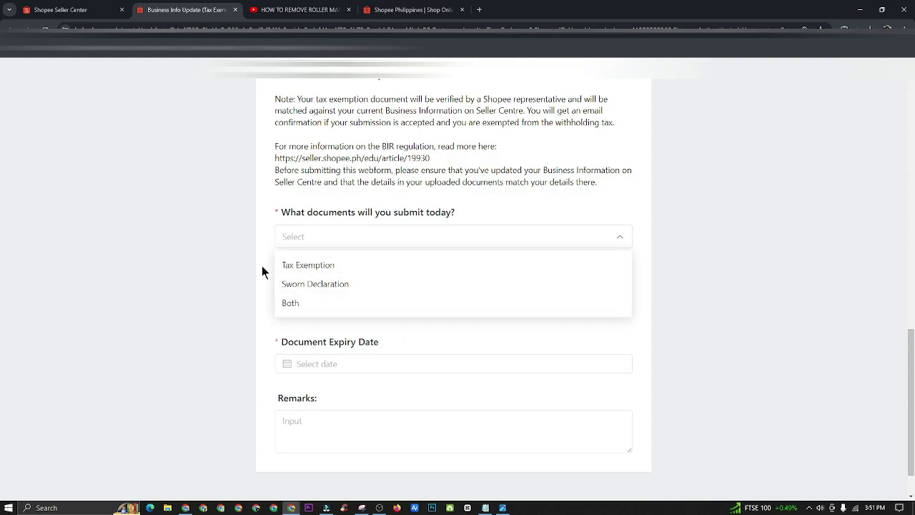
left_click(240, 269)
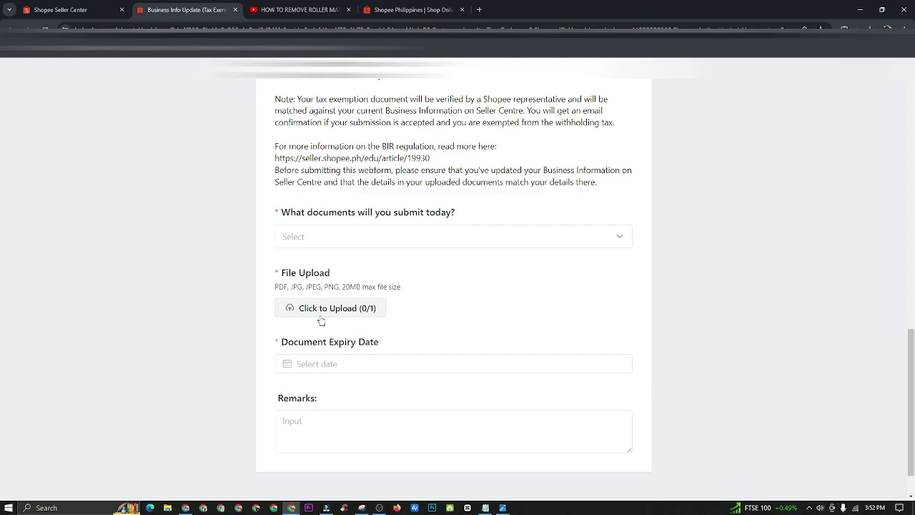
left_click(334, 240)
scroll(307, 309, "down", 1)
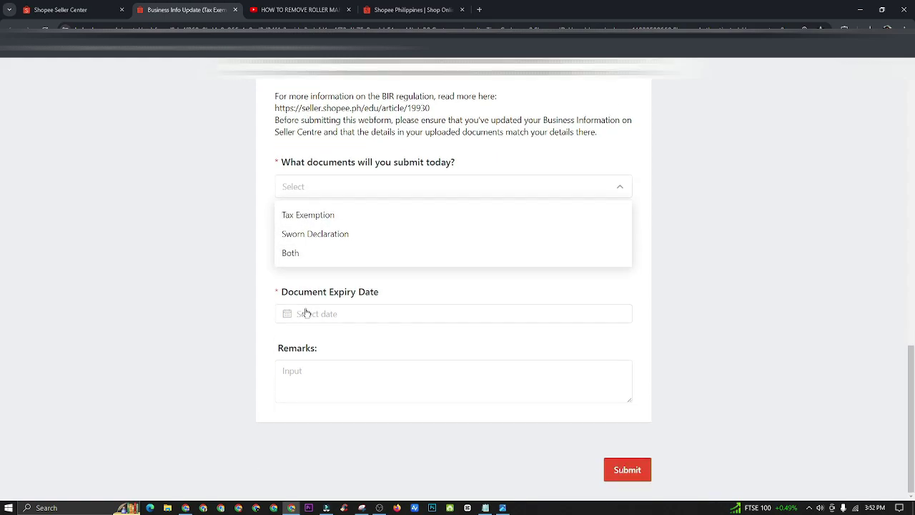
left_click(217, 277)
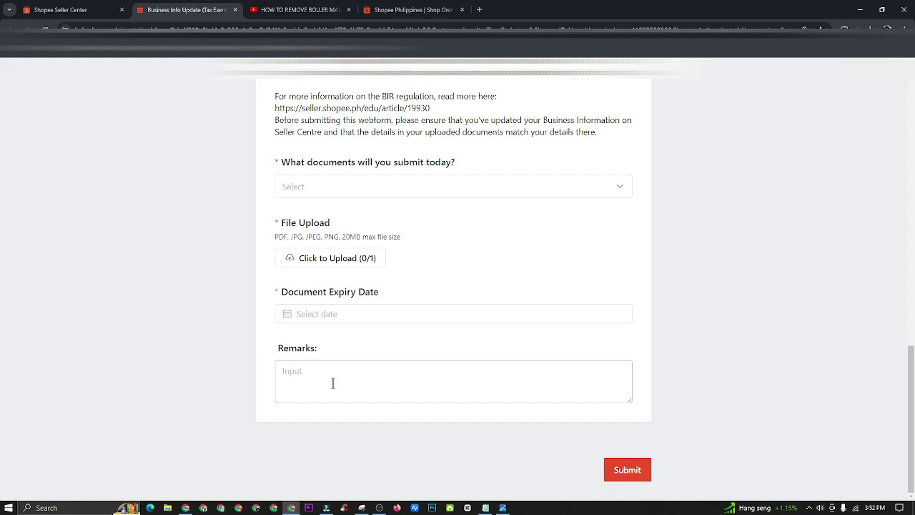
scroll(217, 342, "up", 10)
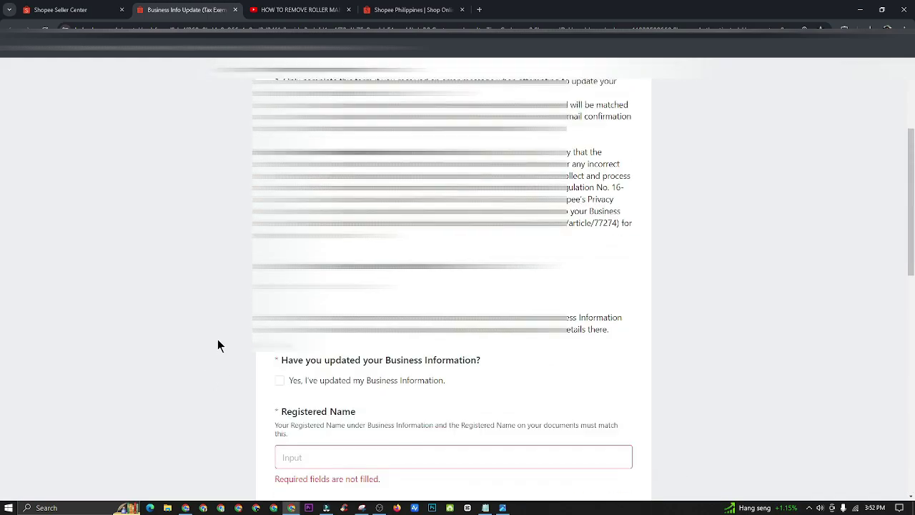
- Return to Shopee Seller Center and review the shop's Business Information, from the seller type down to the Certificate of Tax Exemption details
left_click(82, 9)
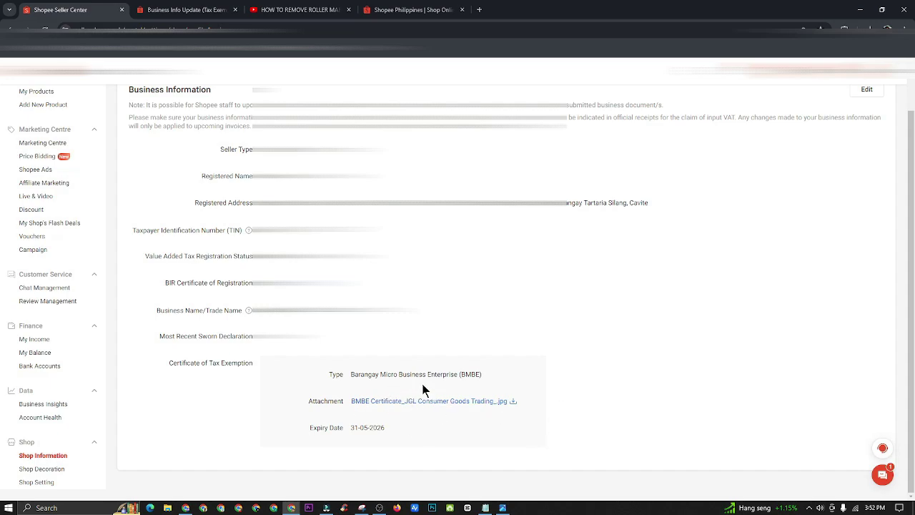
scroll(576, 259, "up", 1)
scroll(501, 286, "down", 1)
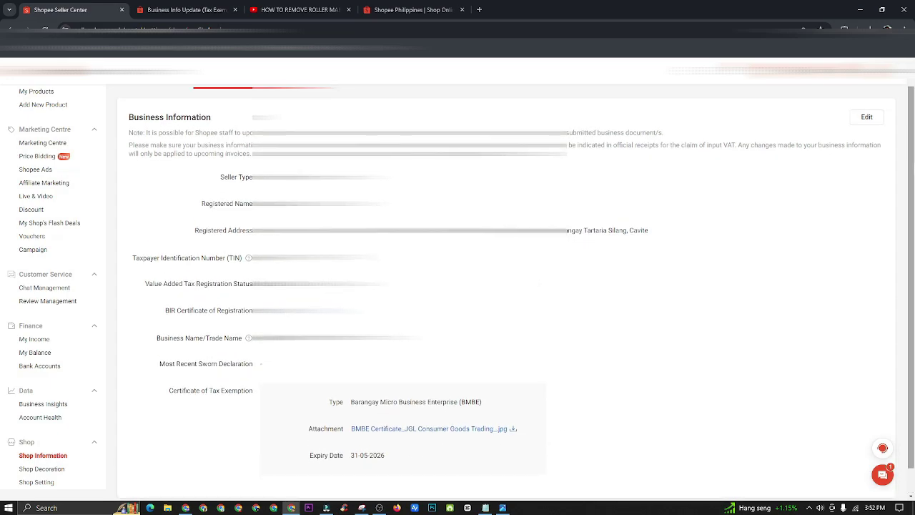
scroll(913, 177, "up", 1)
scroll(914, 176, "down", 1)
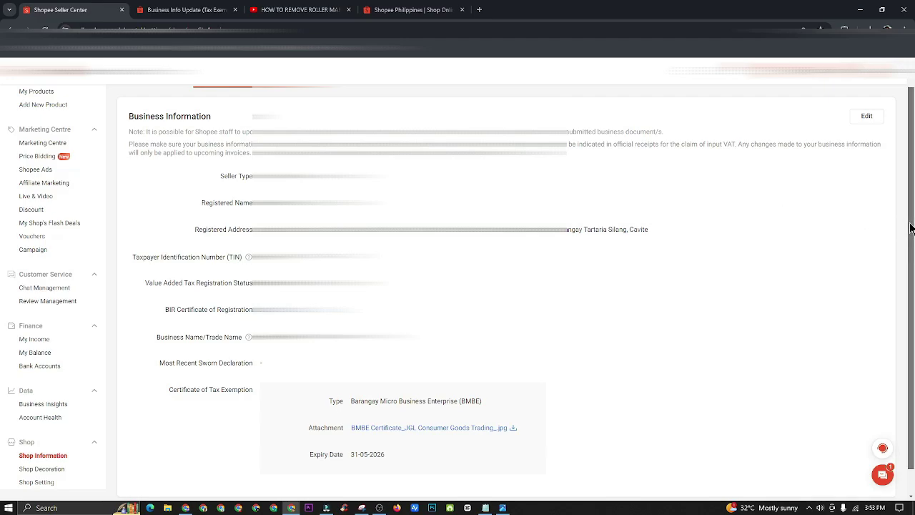
mouse_move(910, 229)
left_mouse_down()
mouse_move(910, 206)
mouse_move(910, 239)
left_mouse_up()
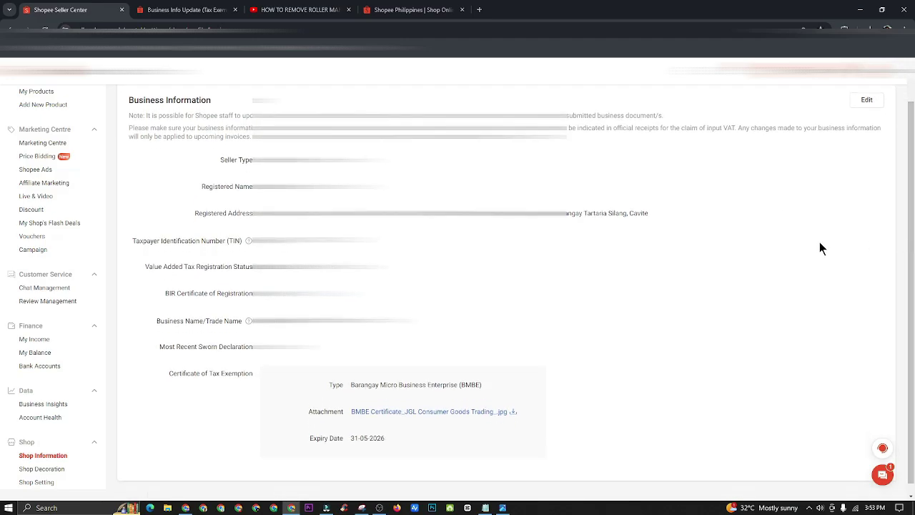